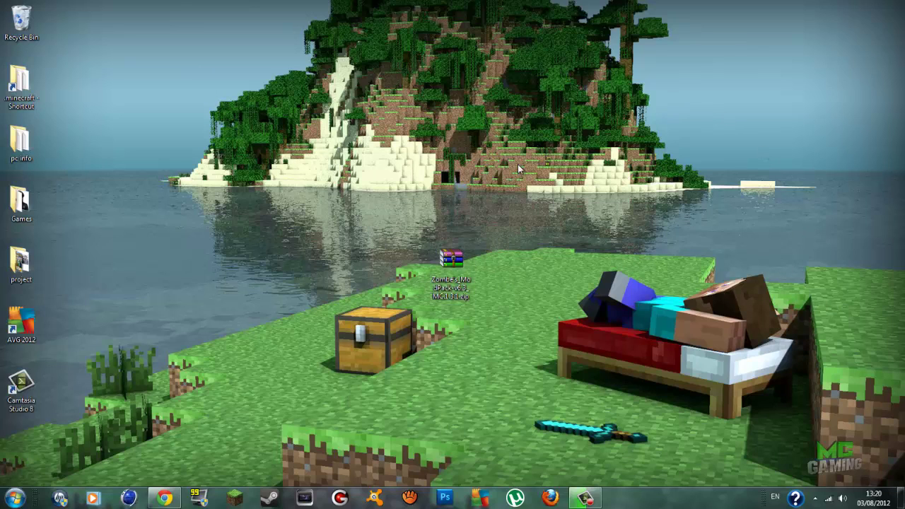
Step: Review the Zombe's Modpack forum thread in the browser down to its v6.3 download link for MC 1.3.1, then minimize the browser
click(164, 498)
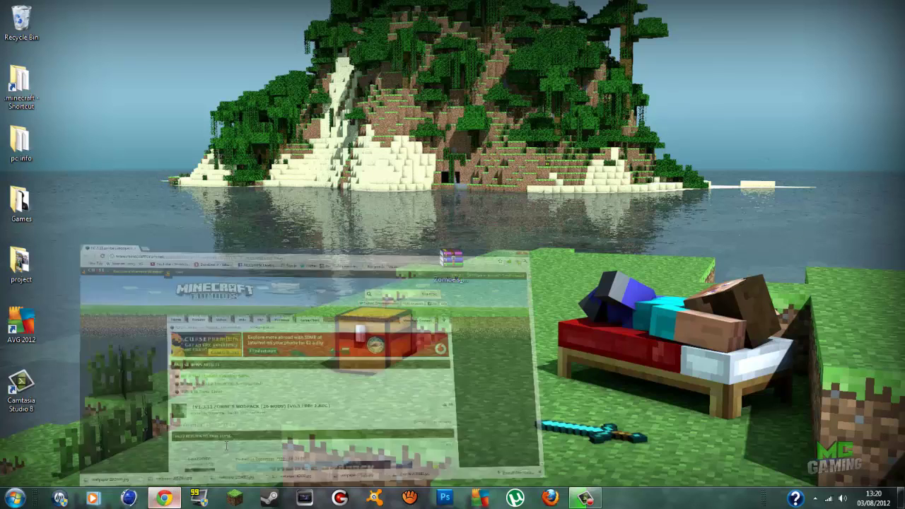
scroll(262, 285, down, 1)
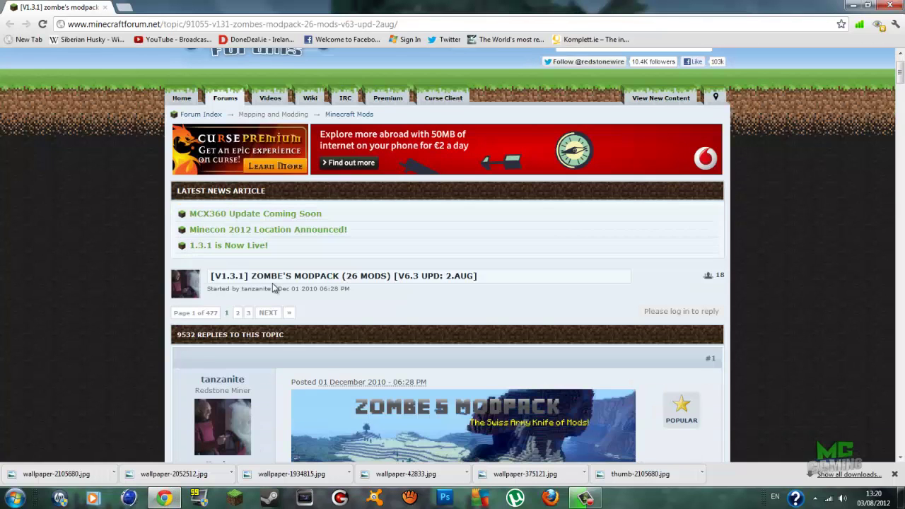
scroll(380, 292, down, 3)
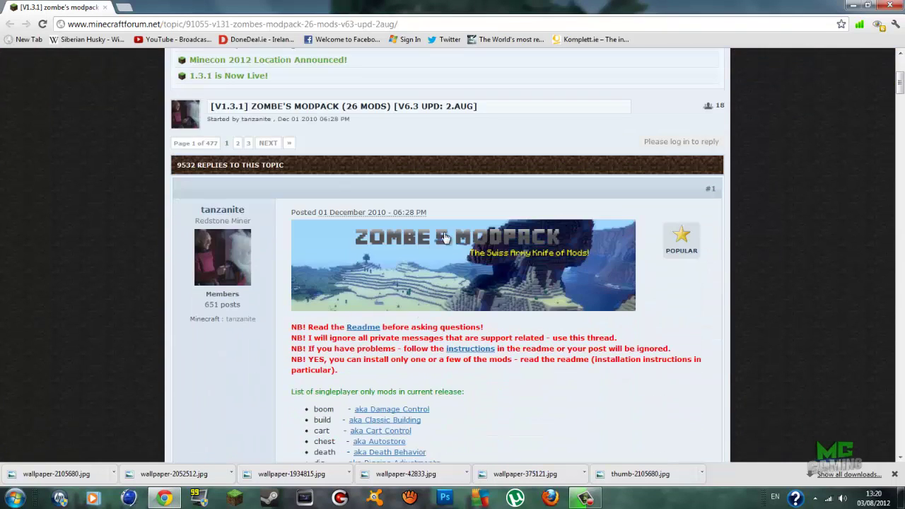
scroll(495, 262, down, 2)
scroll(484, 261, down, 5)
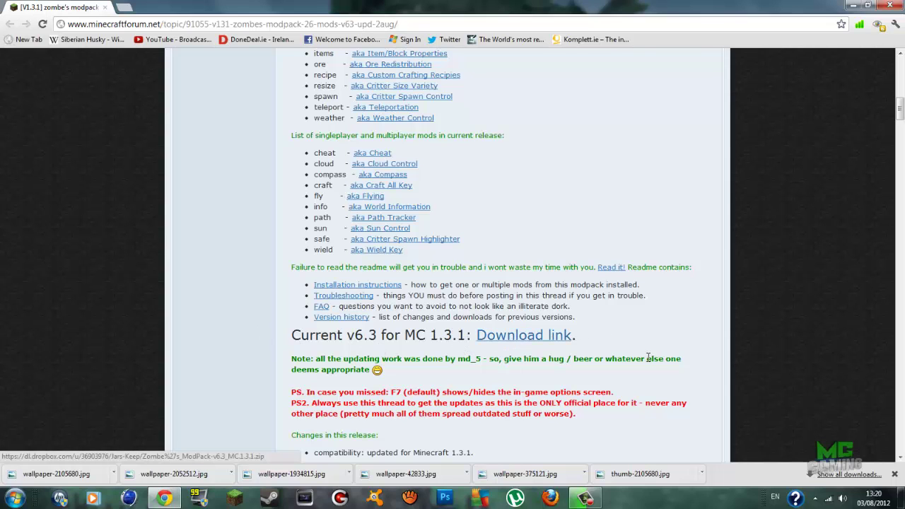
scroll(648, 358, up, 11)
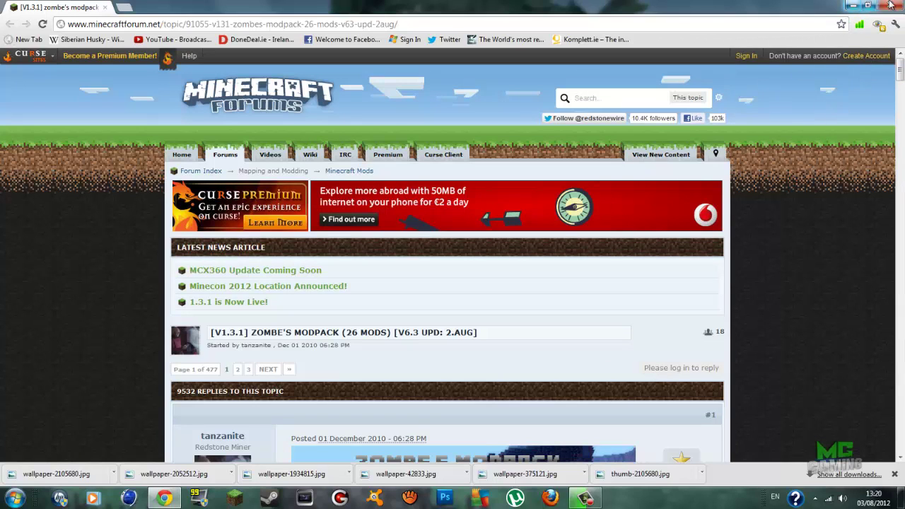
click(849, 9)
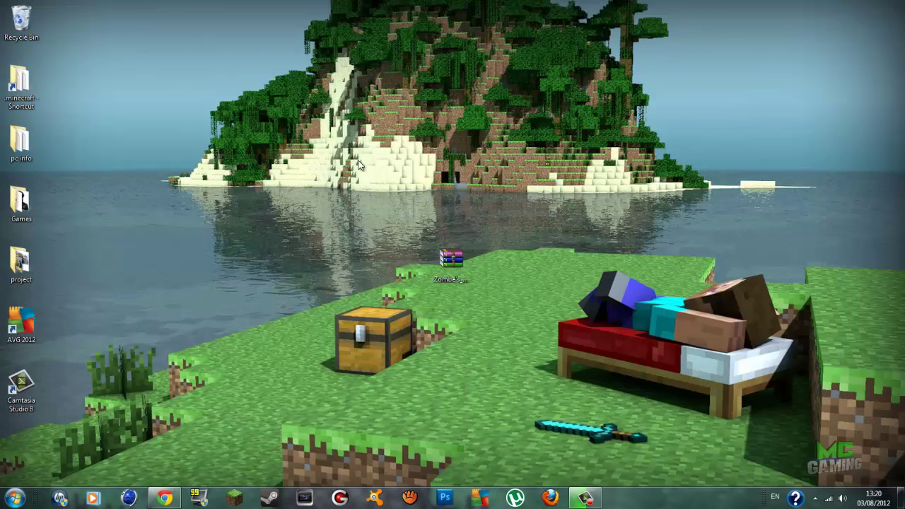
click(453, 258)
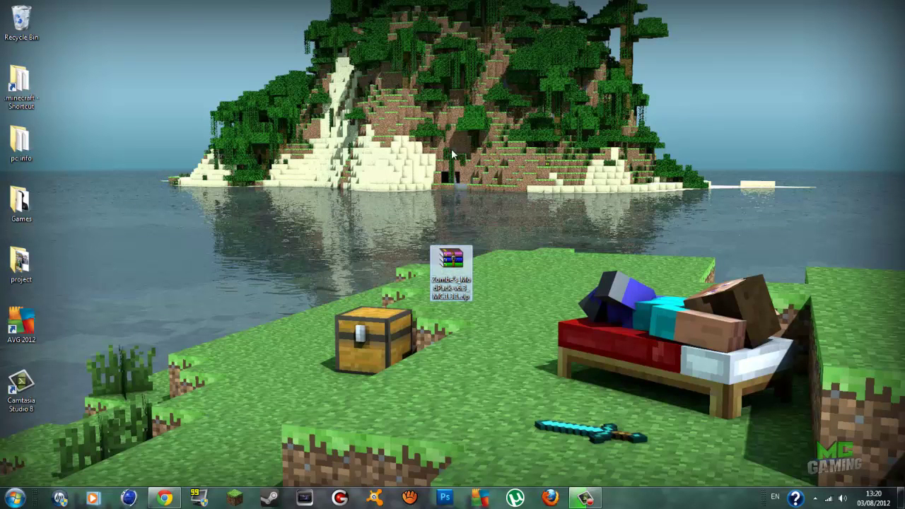
click(393, 259)
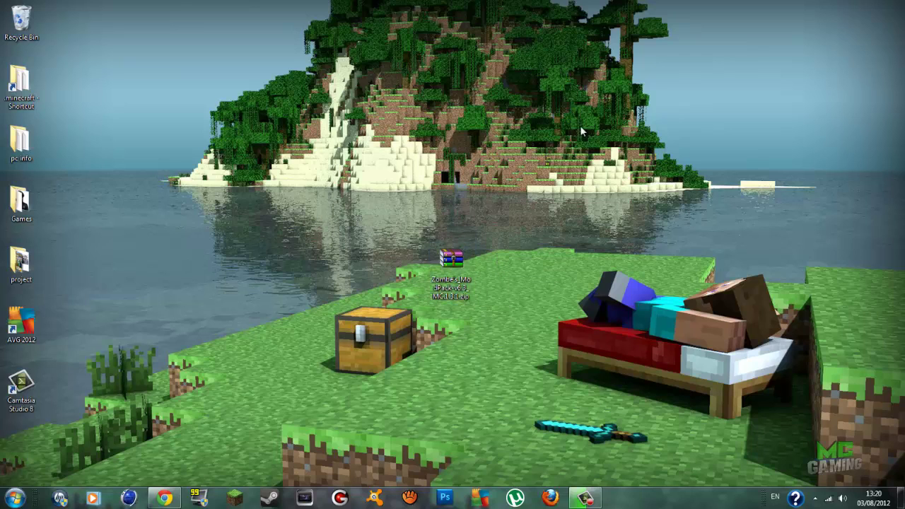
Step: Open the Roaming folder by searching for %appdata% and move its window to the middle of the desktop
click(21, 499)
click(32, 469)
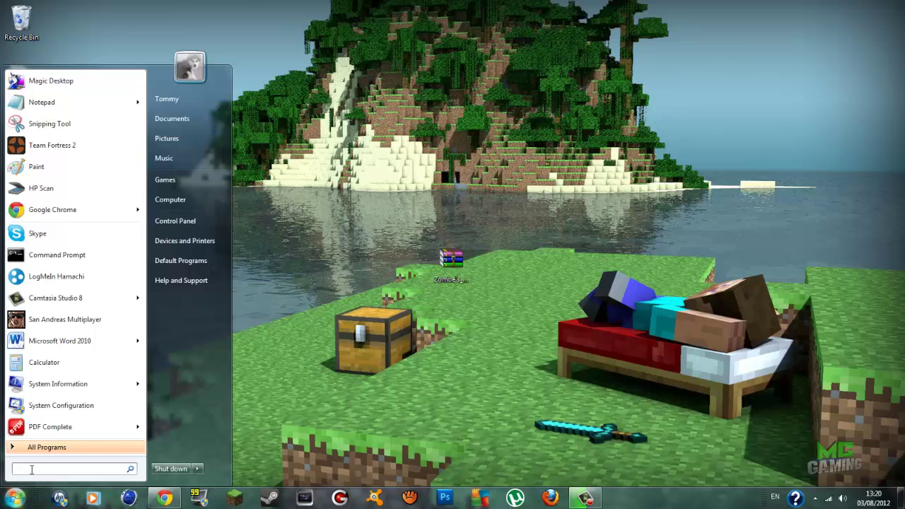
text(%ap)
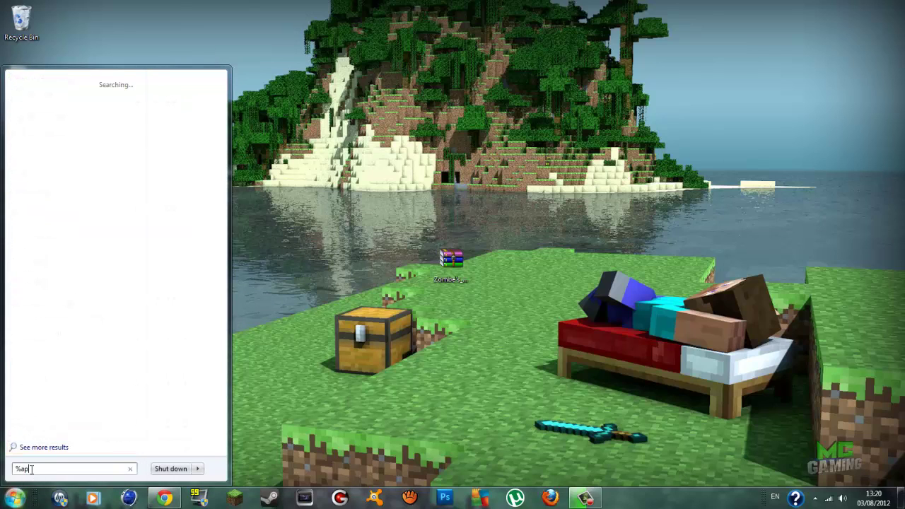
text(pdata%)
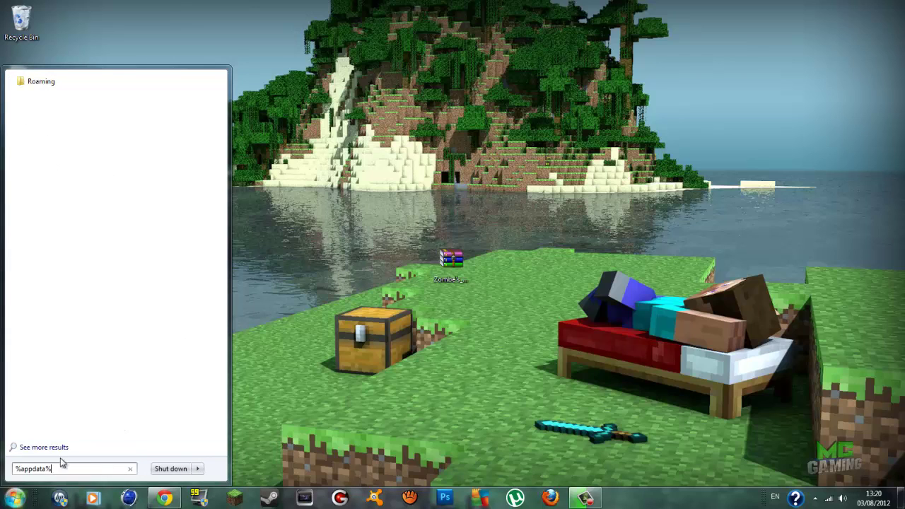
double_click(27, 464)
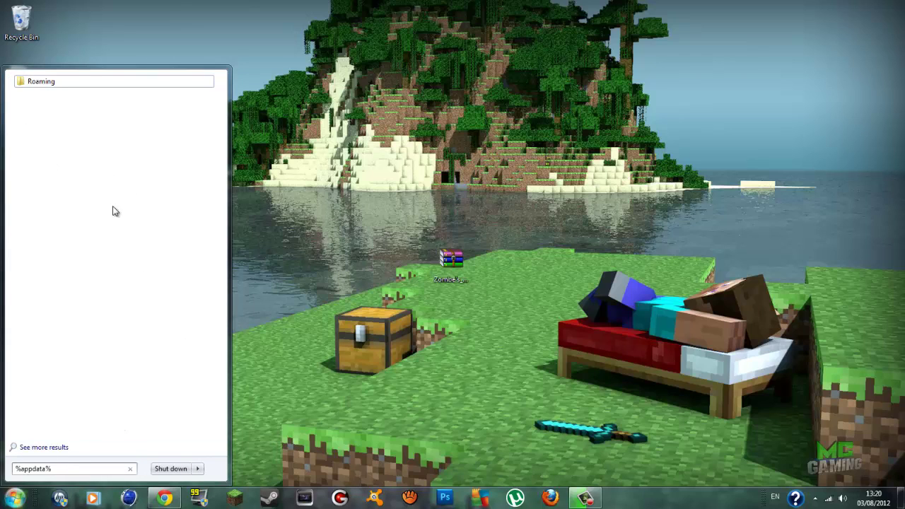
click(182, 83)
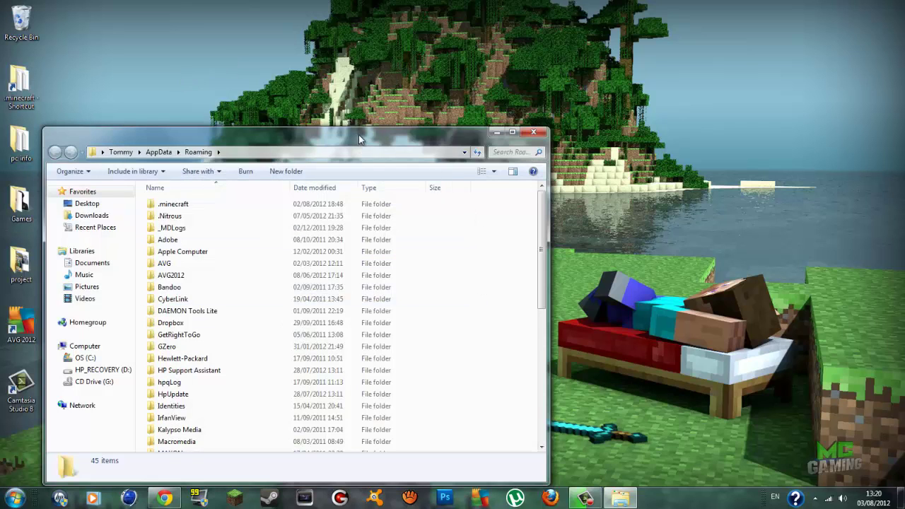
drag(358, 135, 503, 59)
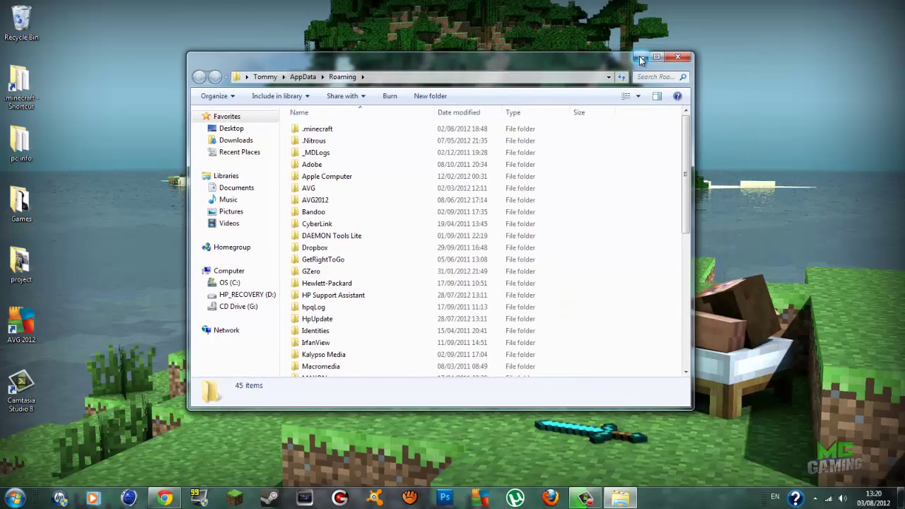
Step: Find the Run dialog by searching for "run" and use it to open the AppData\Roaming path
click(17, 498)
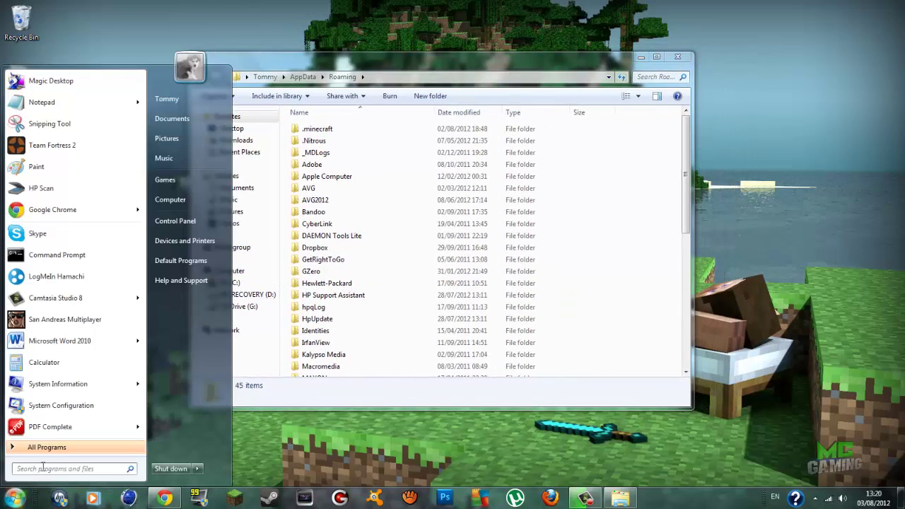
text(run)
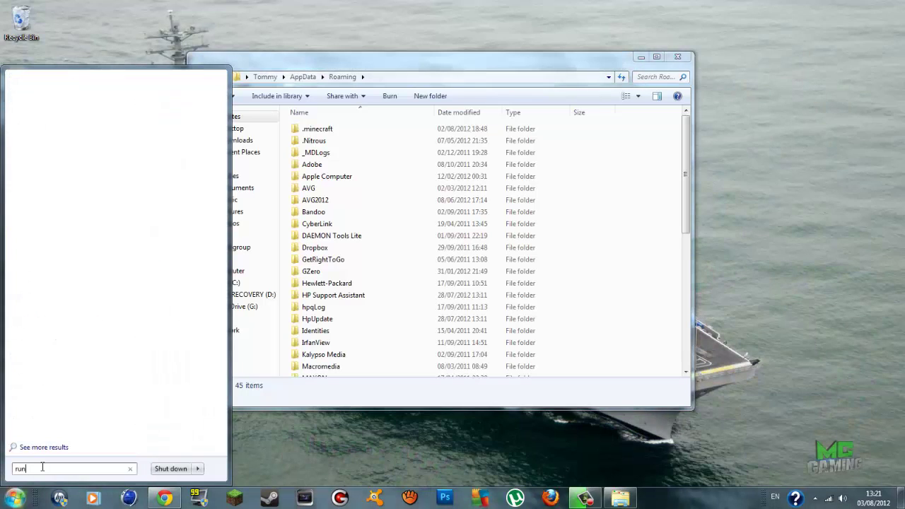
click(22, 96)
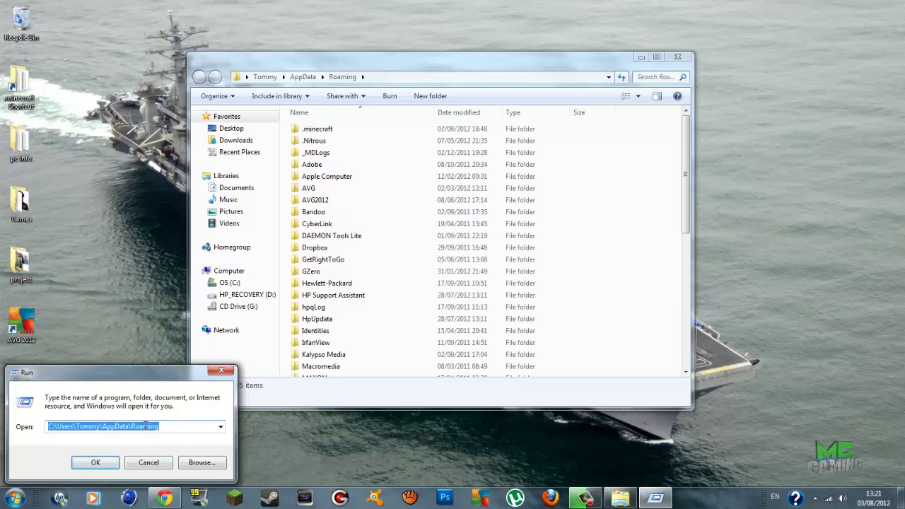
click(95, 463)
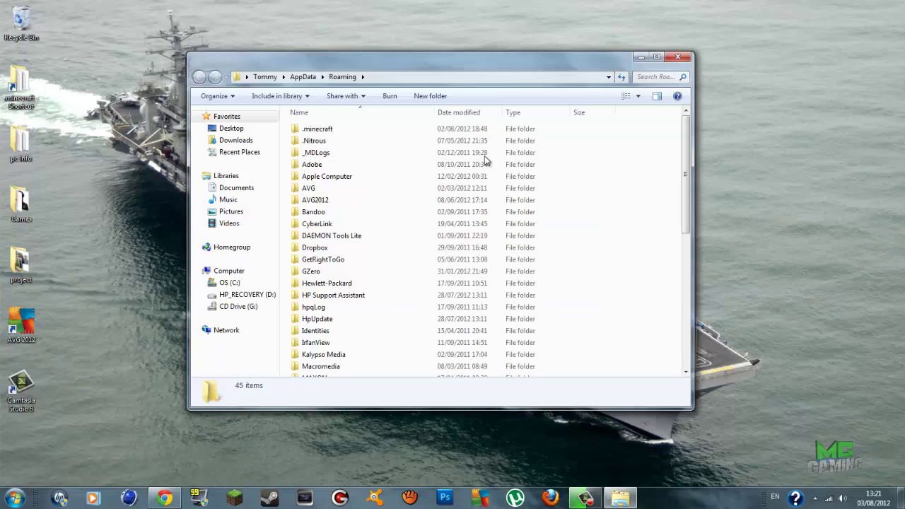
drag(403, 68, 440, 63)
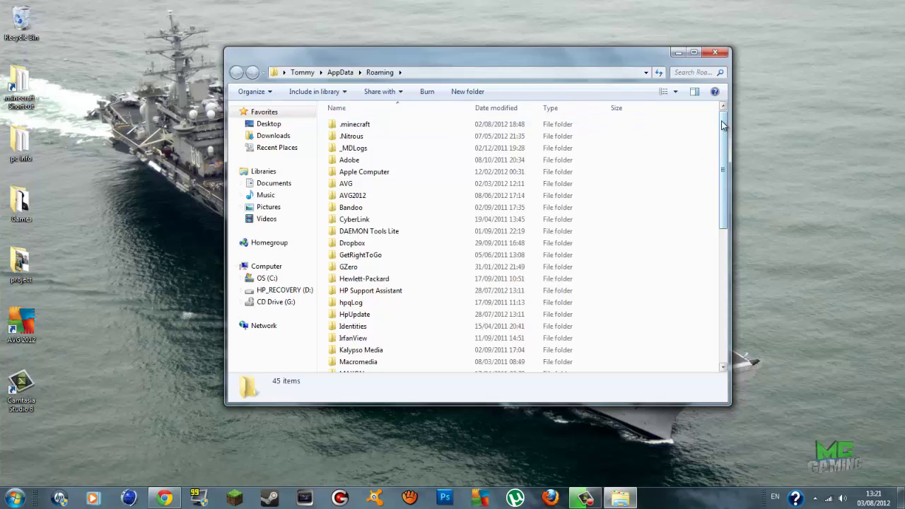
Step: Copy the .minecraft folder from Roaming and paste it onto the desktop
click(425, 123)
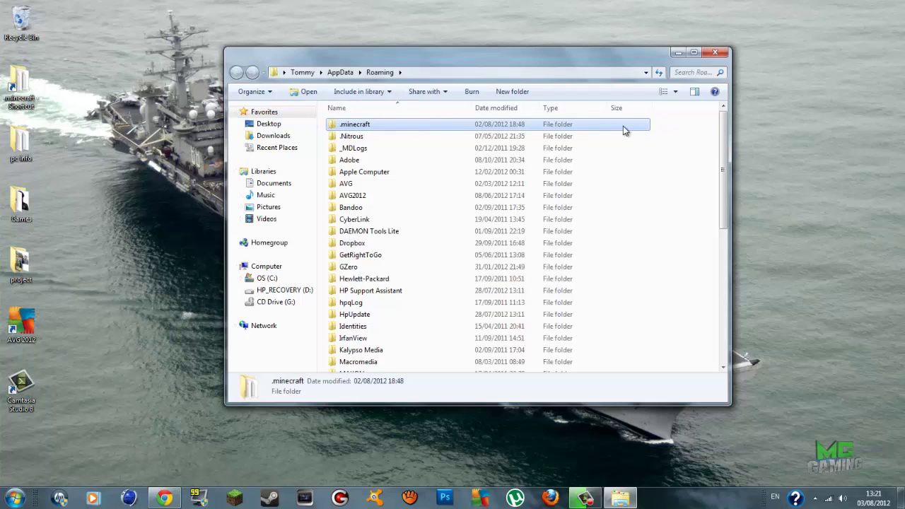
right_click(414, 124)
click(446, 328)
right_click(15, 454)
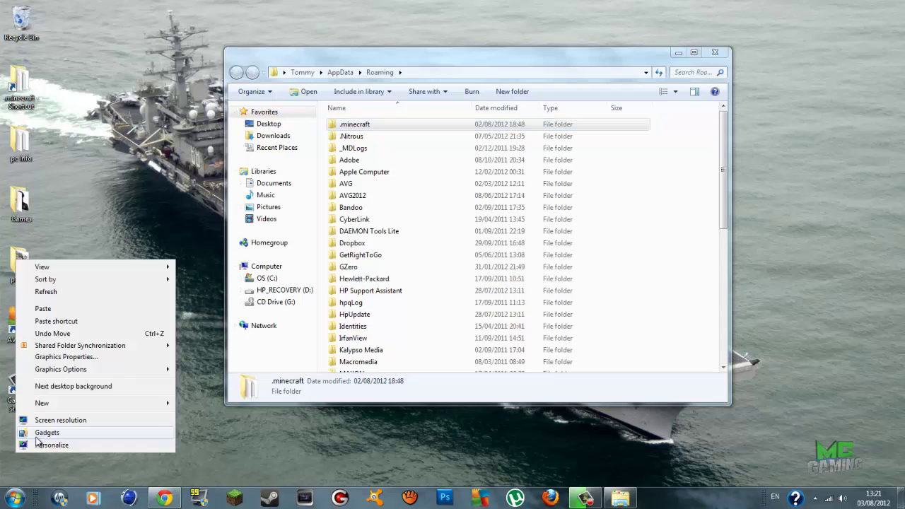
click(72, 307)
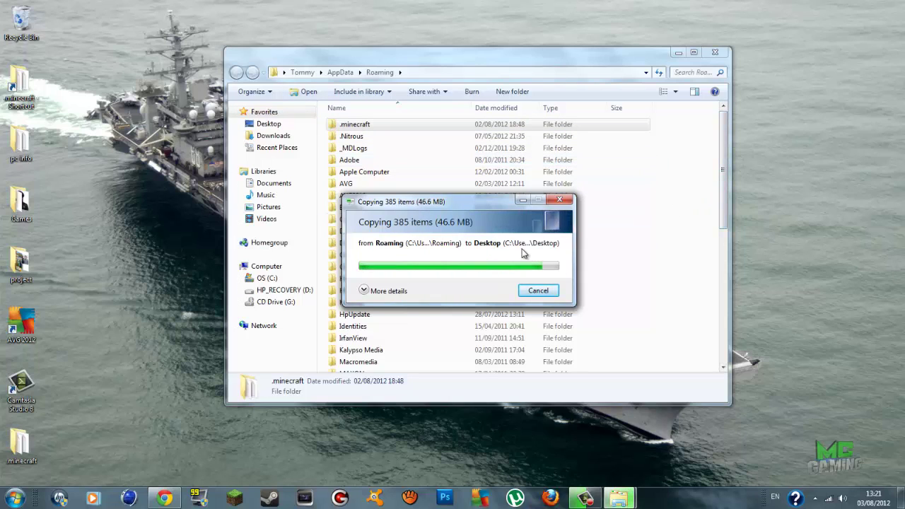
Step: Rename the desktop copy of the .minecraft folder as "Back up"
click(21, 445)
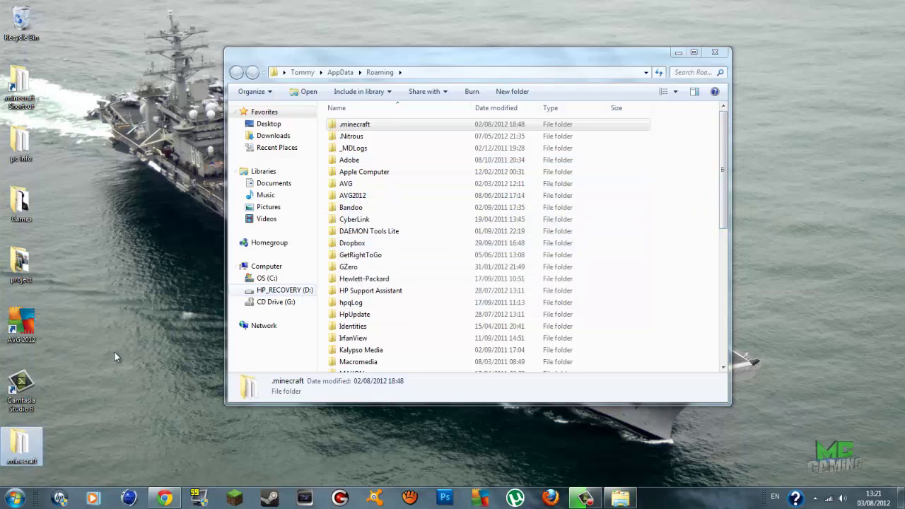
right_click(37, 452)
click(78, 420)
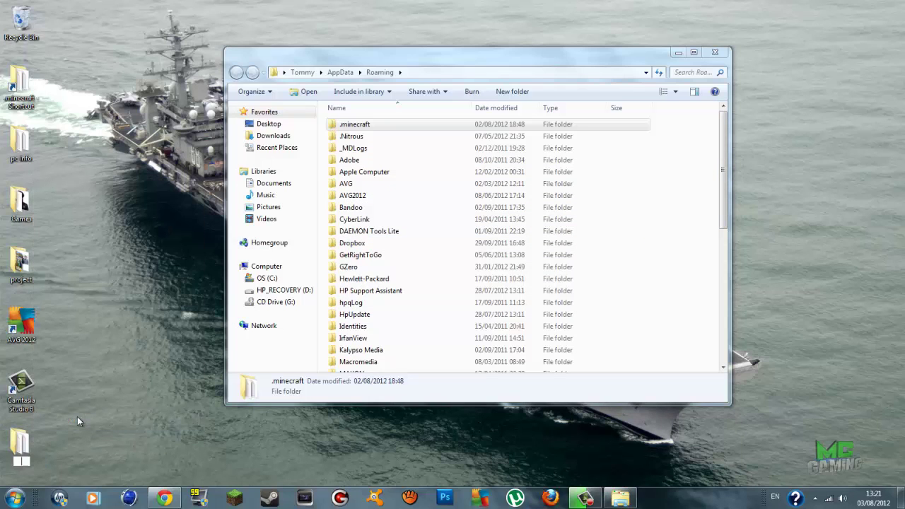
text(Back up)
drag(78, 420, 89, 443)
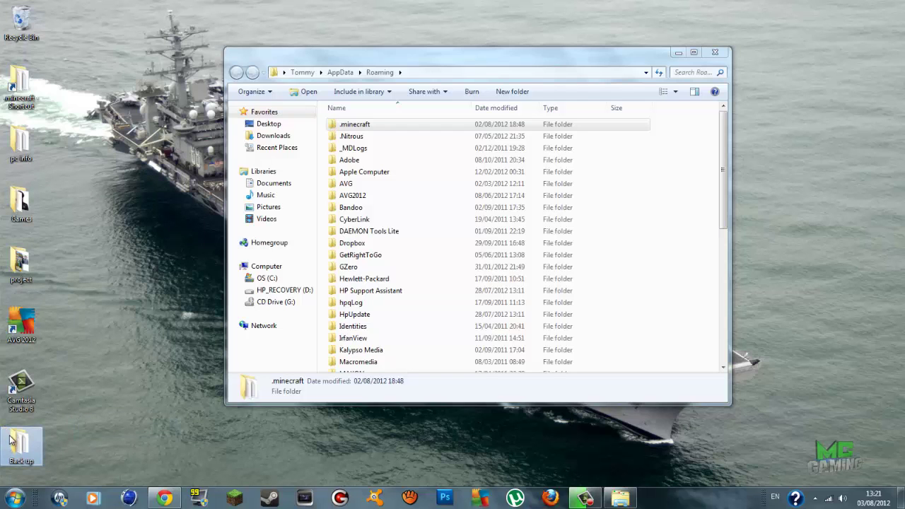
Step: Open the bin folder inside the original .minecraft folder in Roaming
drag(513, 53, 452, 79)
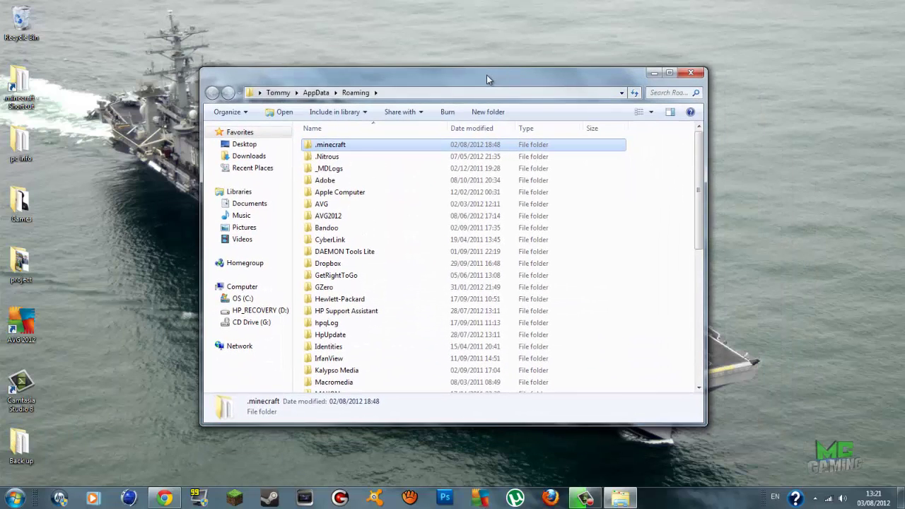
double_click(331, 145)
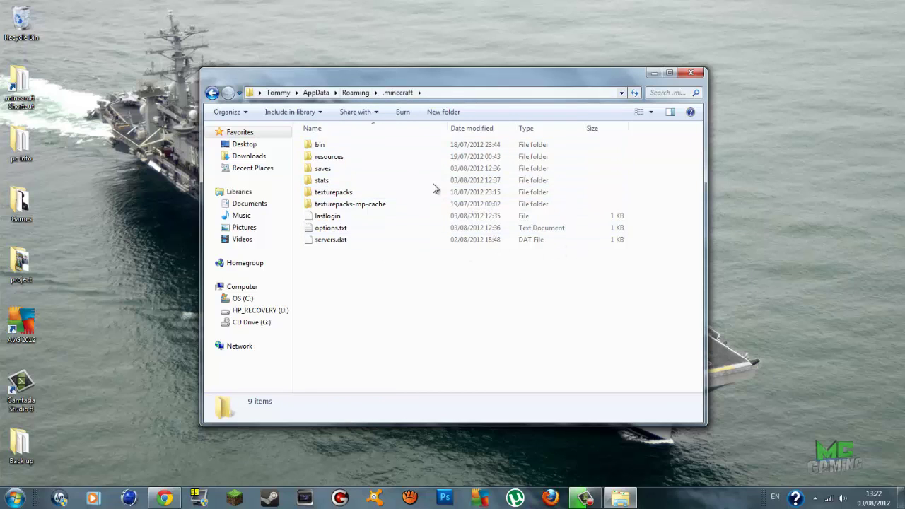
double_click(318, 146)
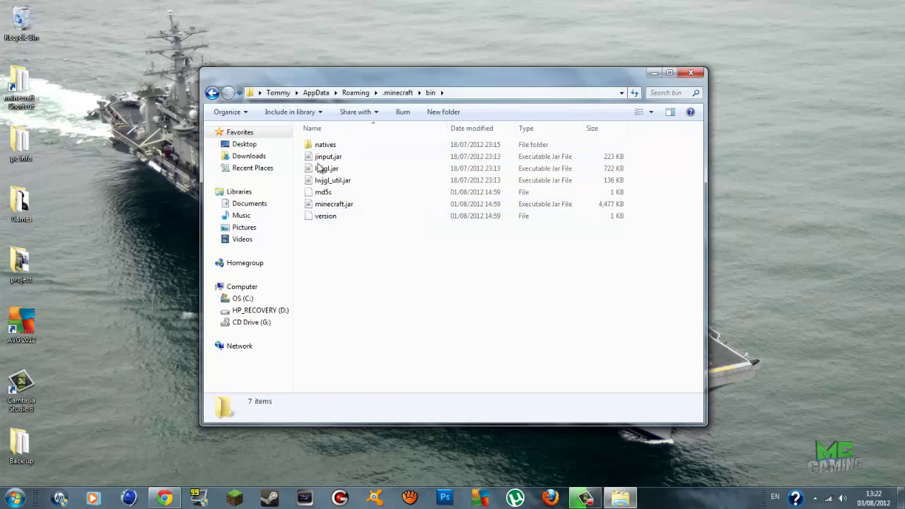
click(354, 205)
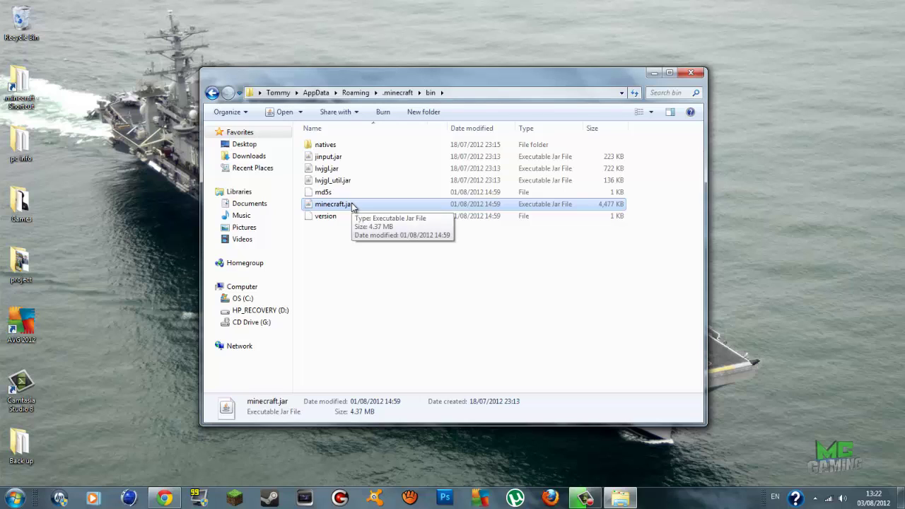
right_click(353, 205)
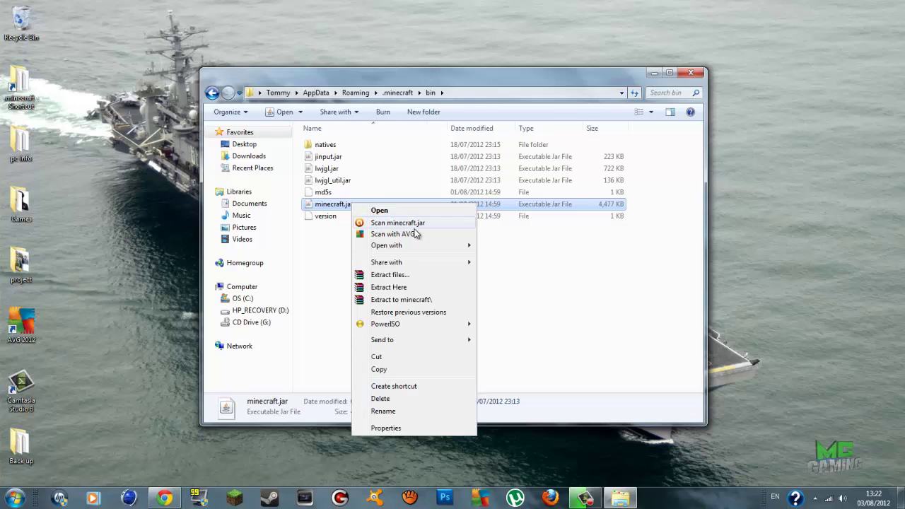
mouse_move(436, 241)
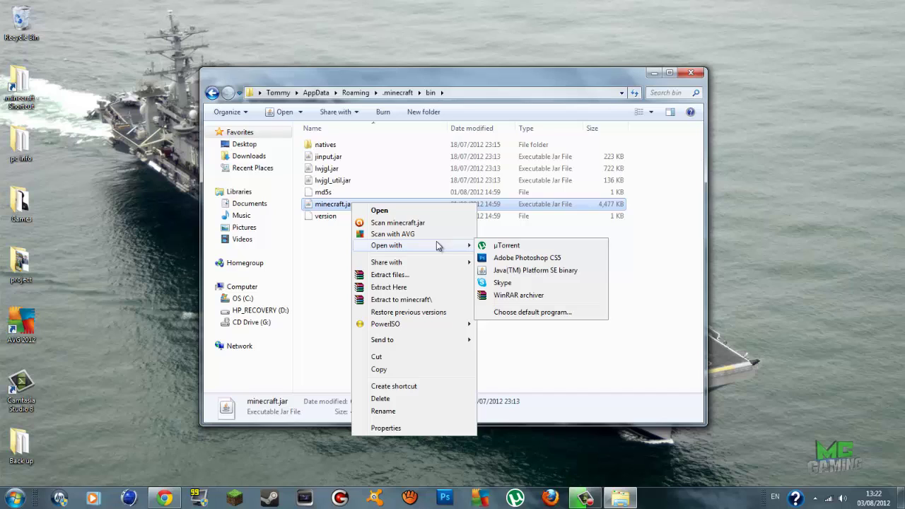
click(333, 244)
click(348, 207)
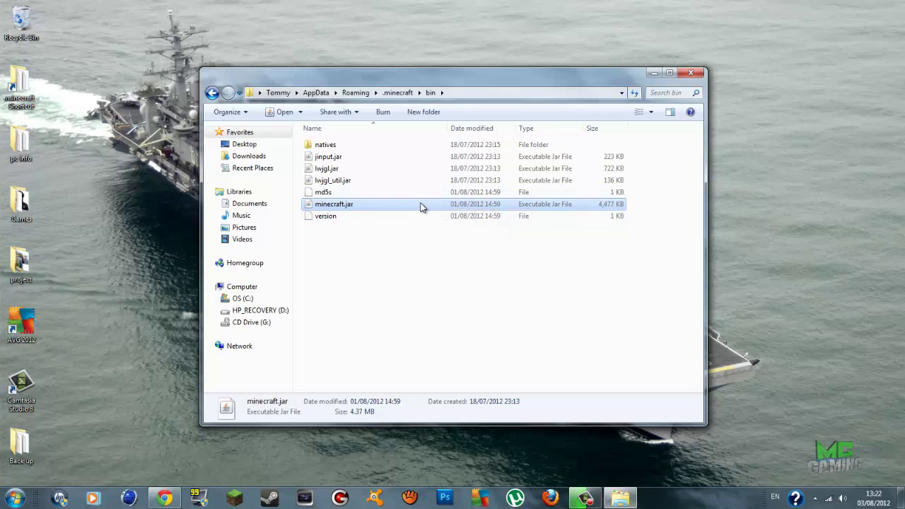
click(519, 364)
Step: Open minecraft.jar from the bin folder with WinRAR archiver
click(348, 203)
right_click(365, 205)
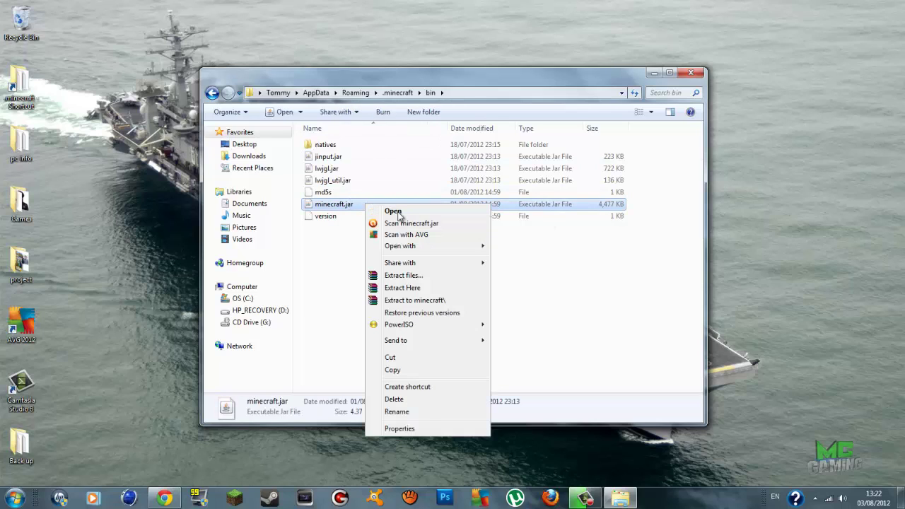
mouse_move(407, 249)
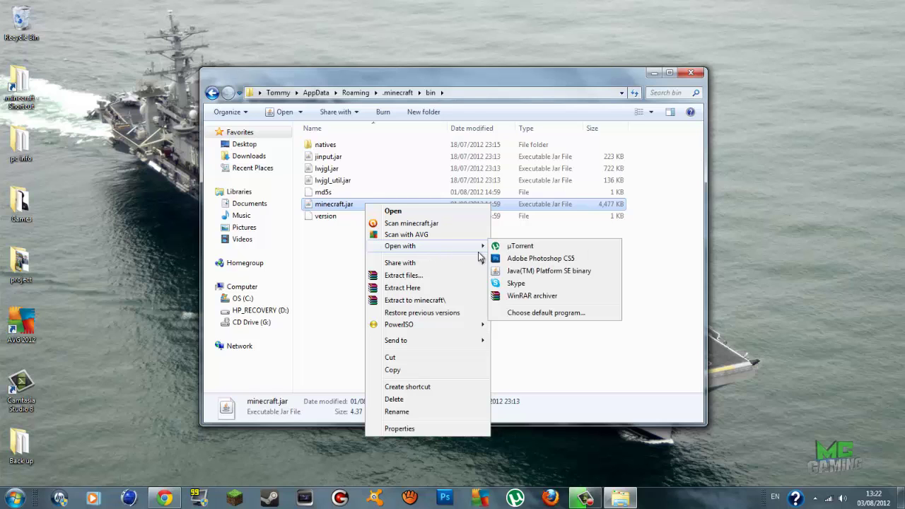
click(531, 297)
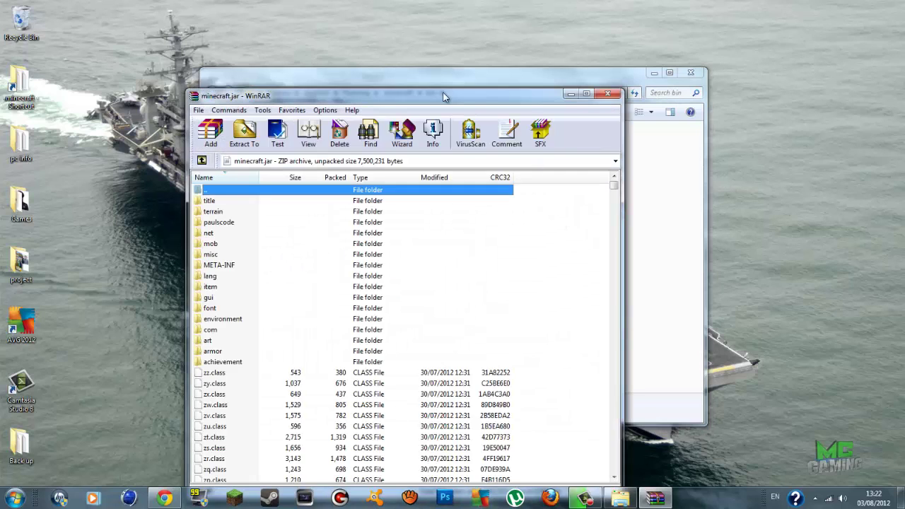
Step: Minimize the bin folder window and maximize the minecraft.jar archive window
click(623, 79)
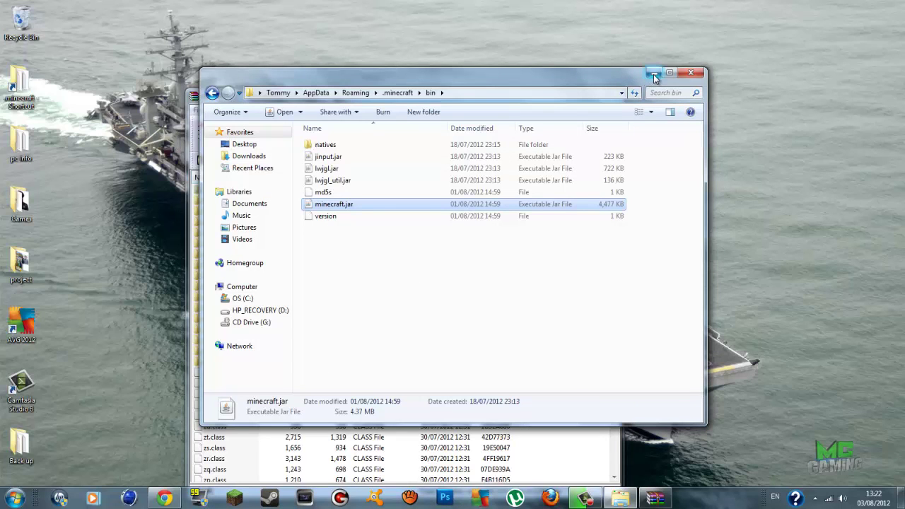
click(653, 74)
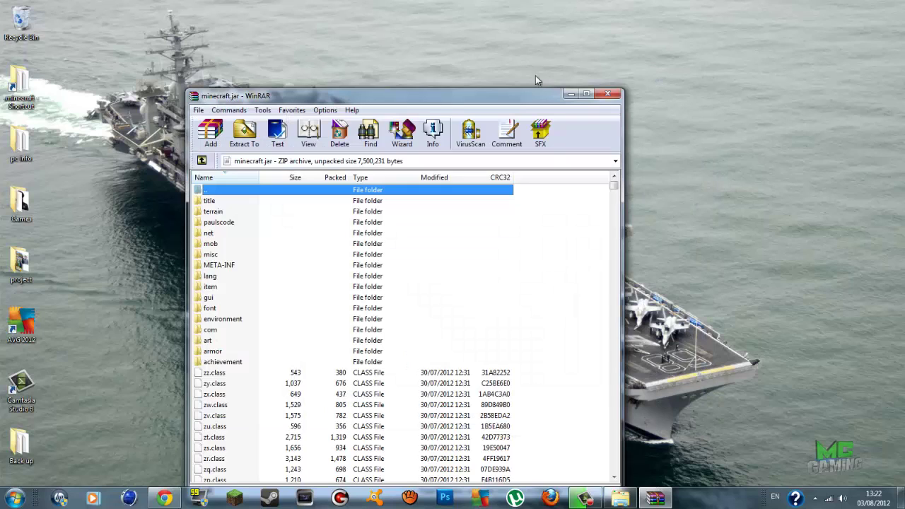
drag(423, 100, 453, 50)
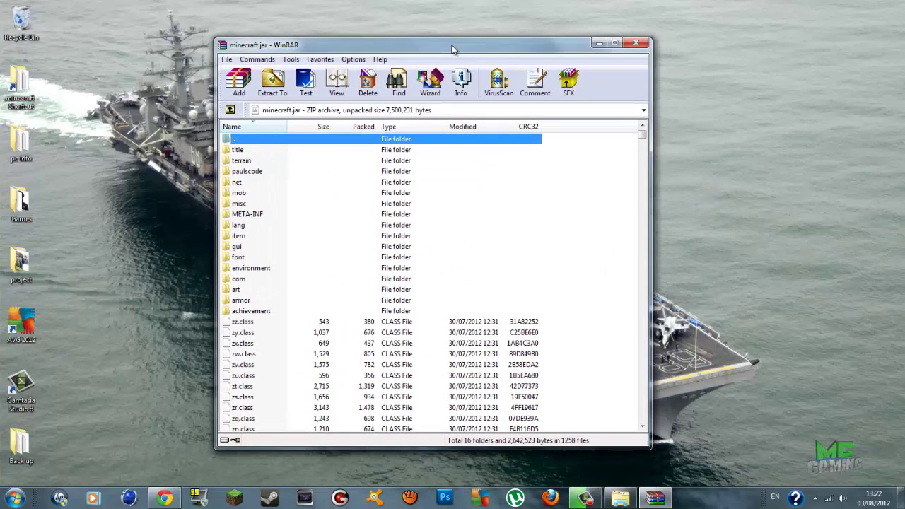
click(615, 44)
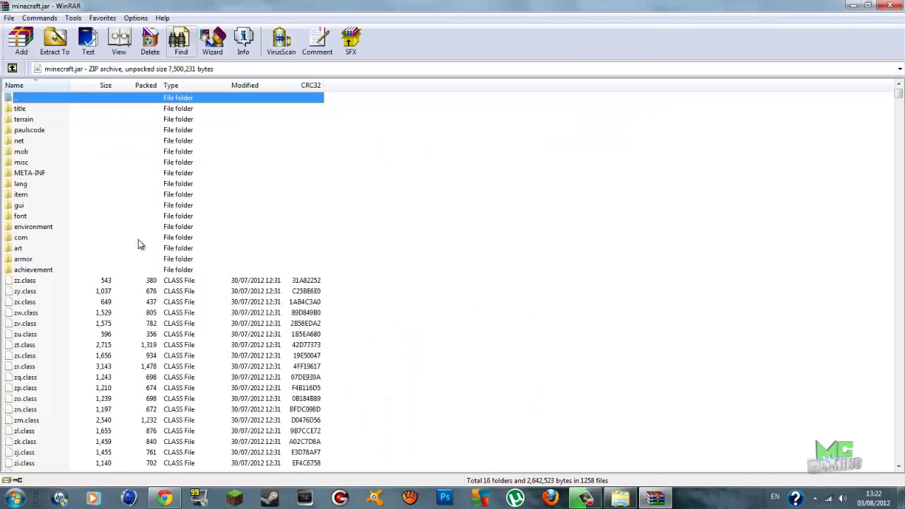
Step: Delete the META-INF folder from the minecraft.jar archive
mouse_move(898, 98)
mouse_down()
mouse_move(879, 307)
mouse_move(897, 91)
mouse_up()
click(11, 174)
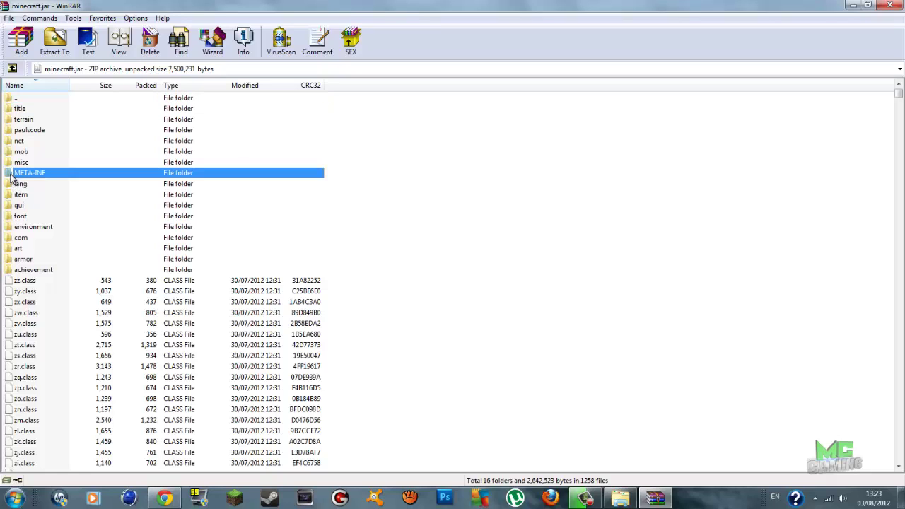
right_click(65, 173)
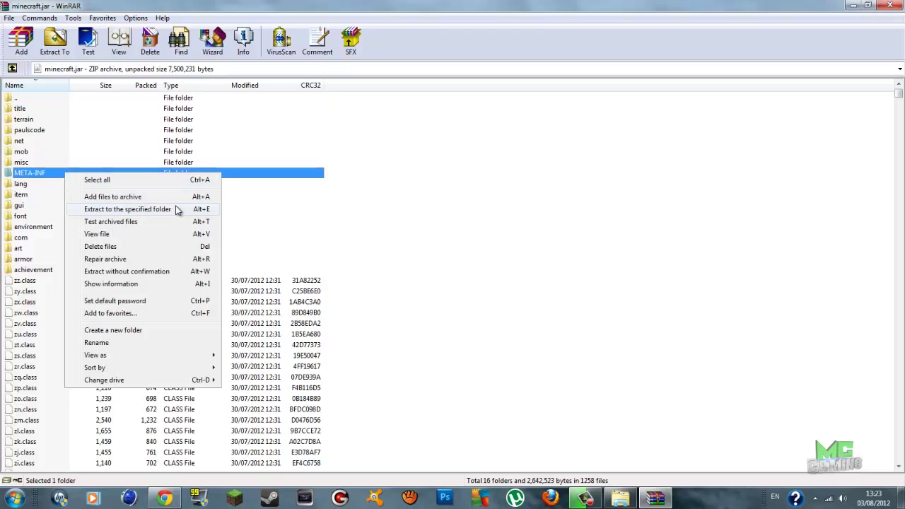
click(123, 251)
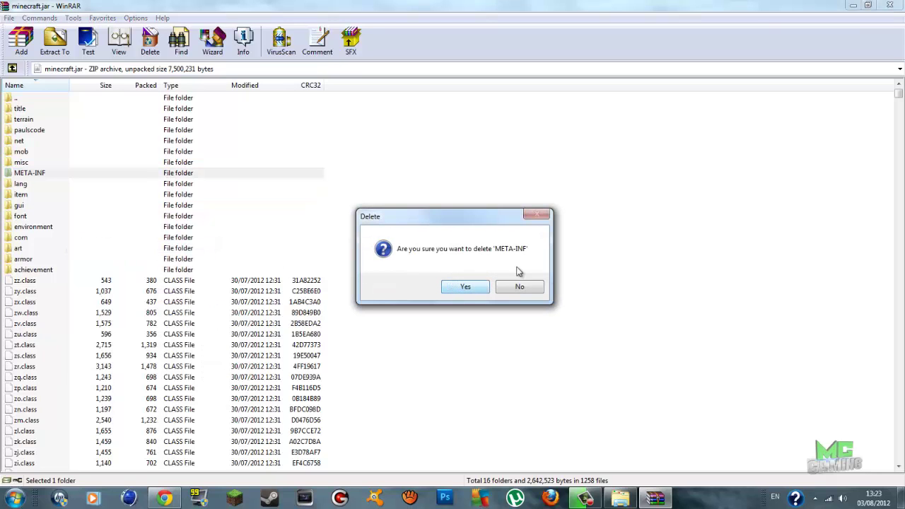
click(465, 288)
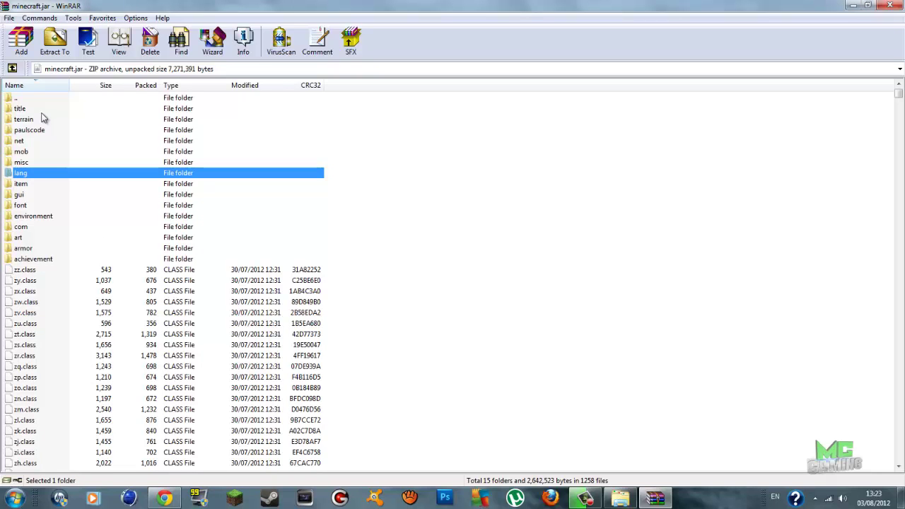
Step: Minimize minecraft.jar, open Zombe's_ModPack-v6.3_MC.1.3.1.zip from the desktop and go into its classes folder
click(856, 6)
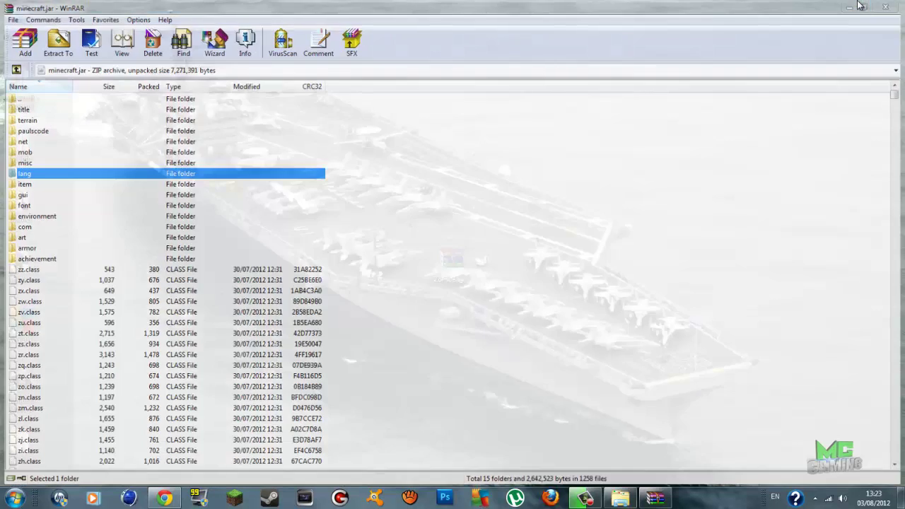
click(656, 498)
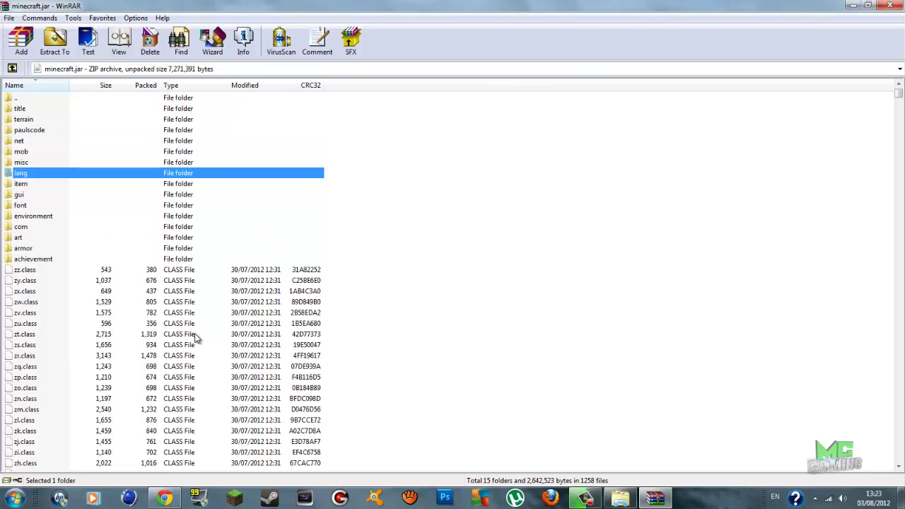
click(853, 6)
double_click(451, 260)
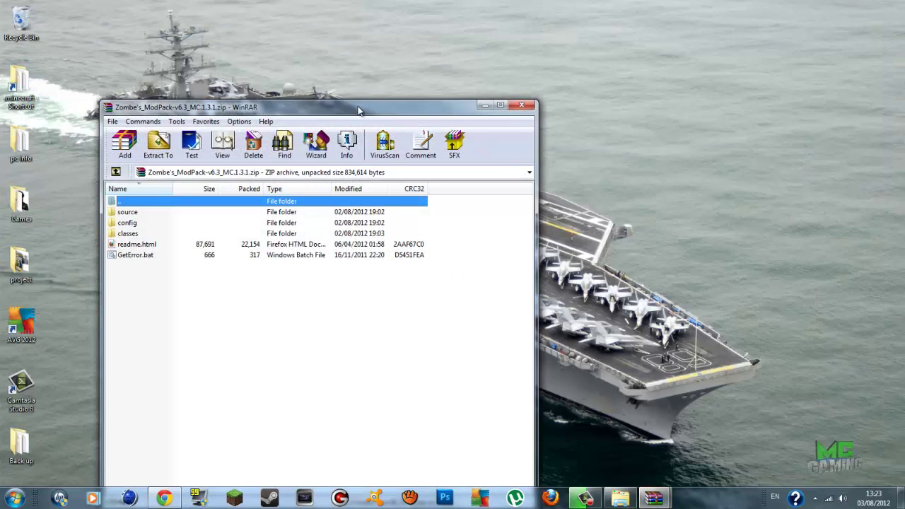
drag(358, 111, 475, 40)
click(239, 168)
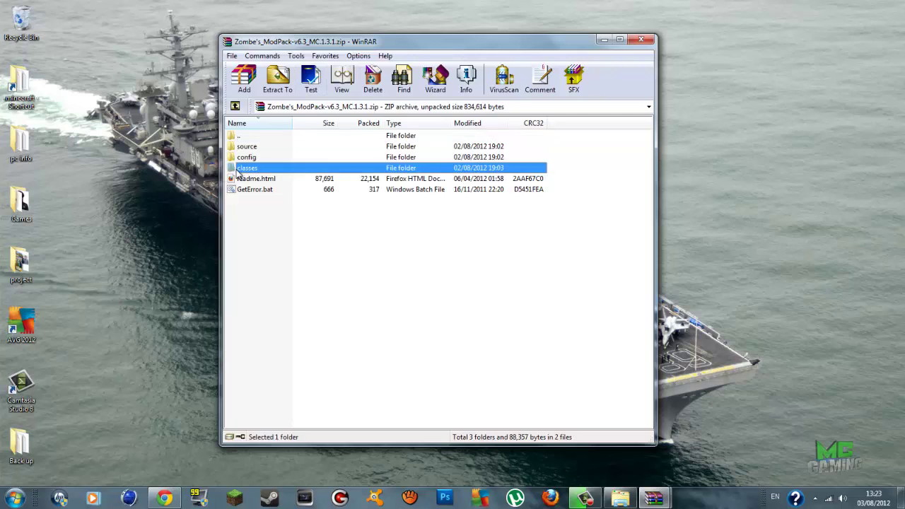
double_click(241, 169)
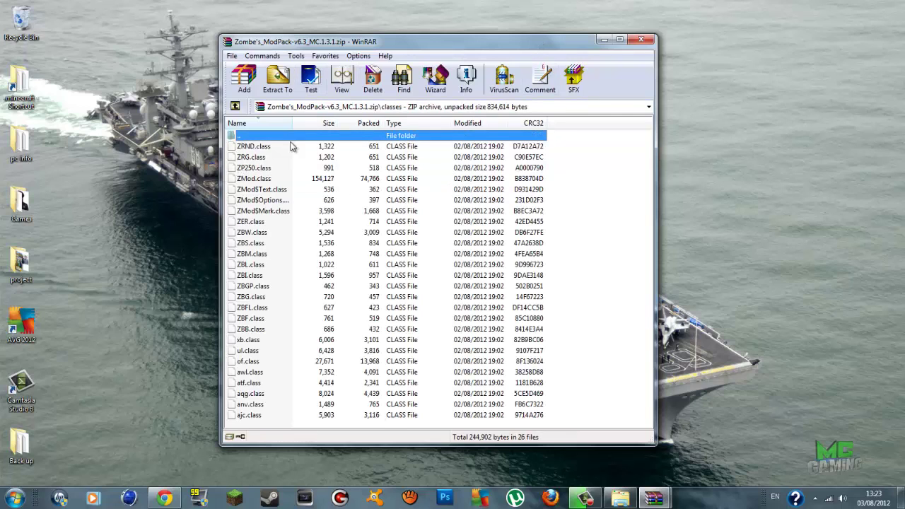
Step: Arrange the modpack's classes window over the restored minecraft.jar window so both file lists are accessible
drag(538, 45, 775, 24)
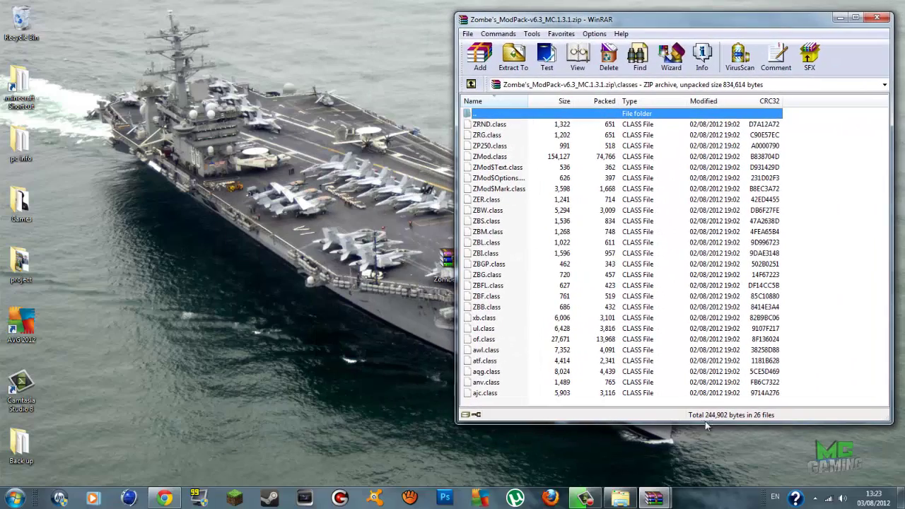
mouse_move(654, 499)
click(598, 457)
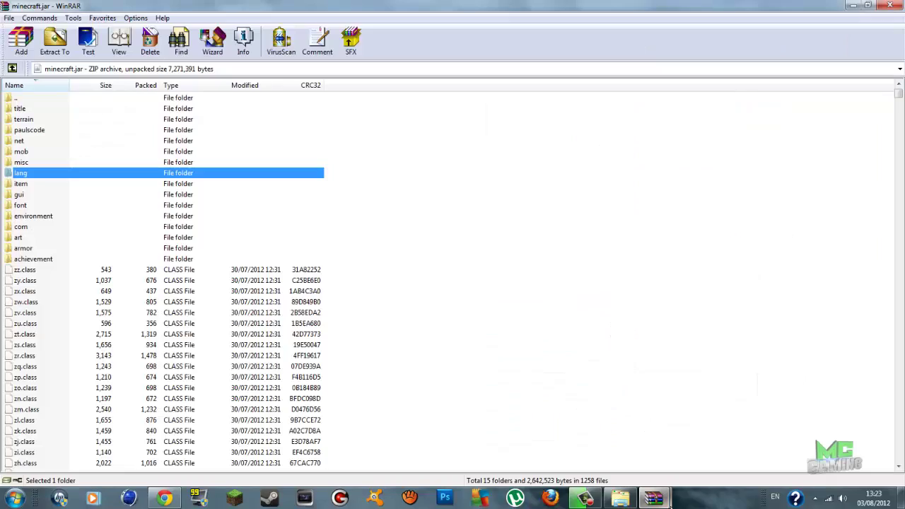
click(687, 435)
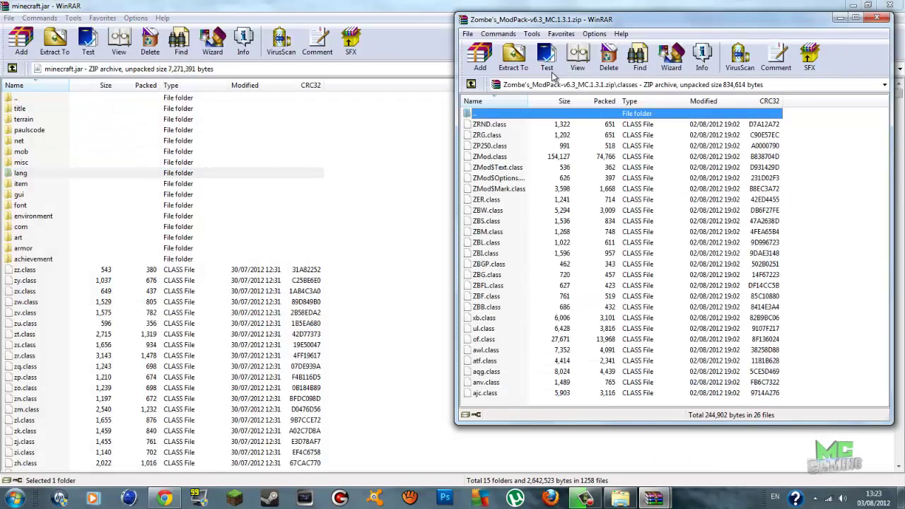
mouse_move(571, 24)
mouse_down()
mouse_move(526, 62)
mouse_move(440, 58)
mouse_move(574, 35)
mouse_up()
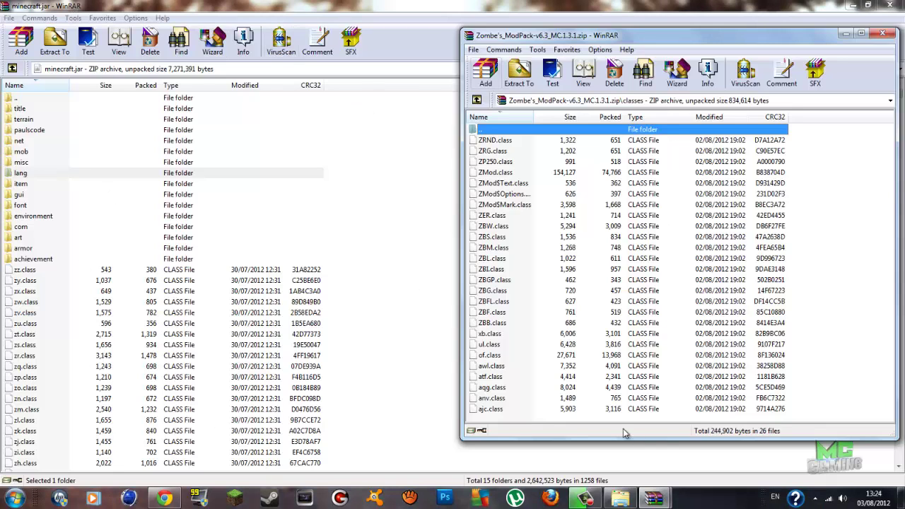
Step: Add all class files from the modpack's classes folder to minecraft.jar with ZIP format and the add and replace files mode
drag(570, 416, 457, 134)
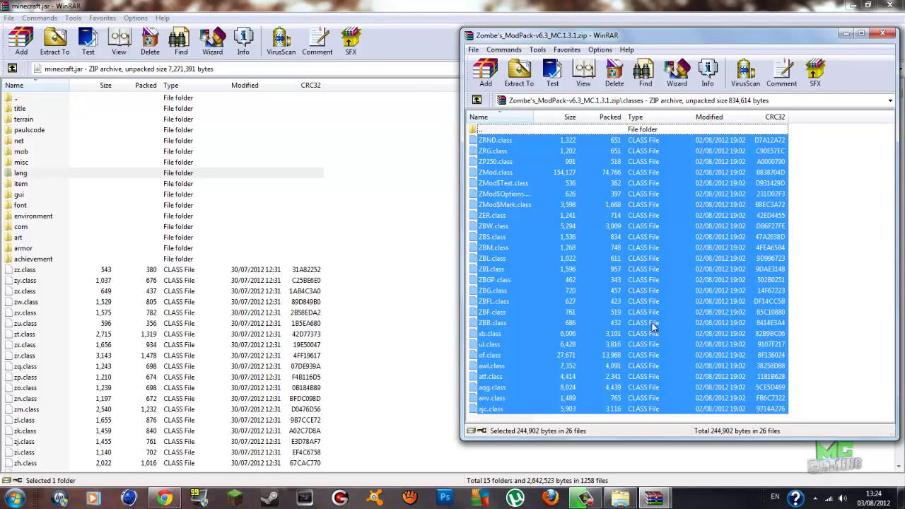
drag(661, 253, 55, 400)
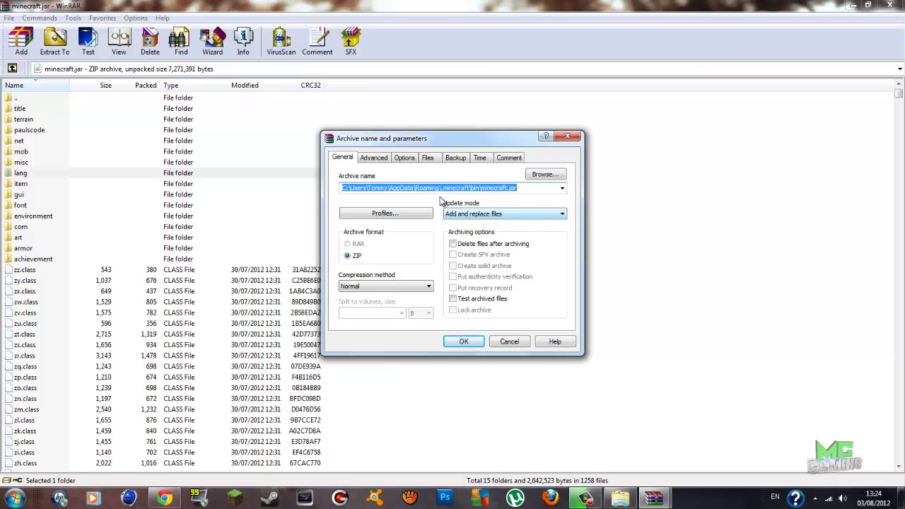
click(468, 341)
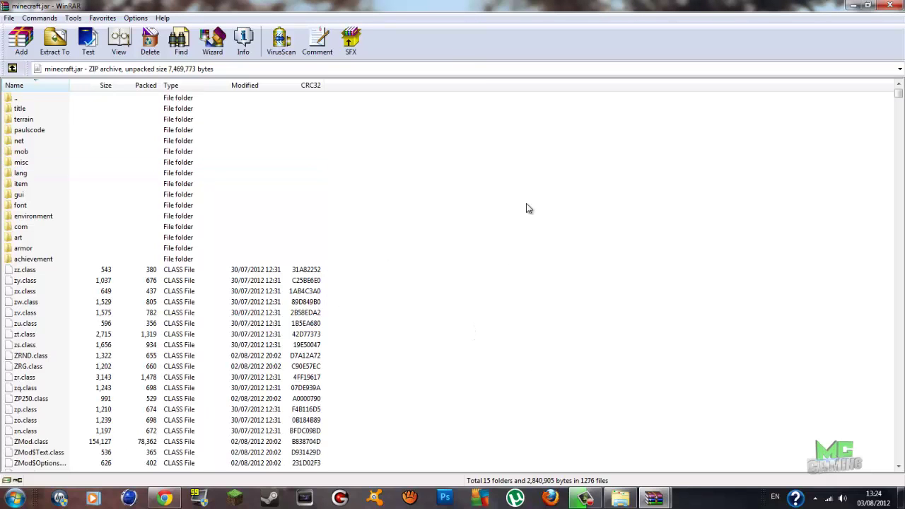
Step: Minimize minecraft.jar, then close and reopen the modpack zip from the desktop and go into its config folder
click(864, 6)
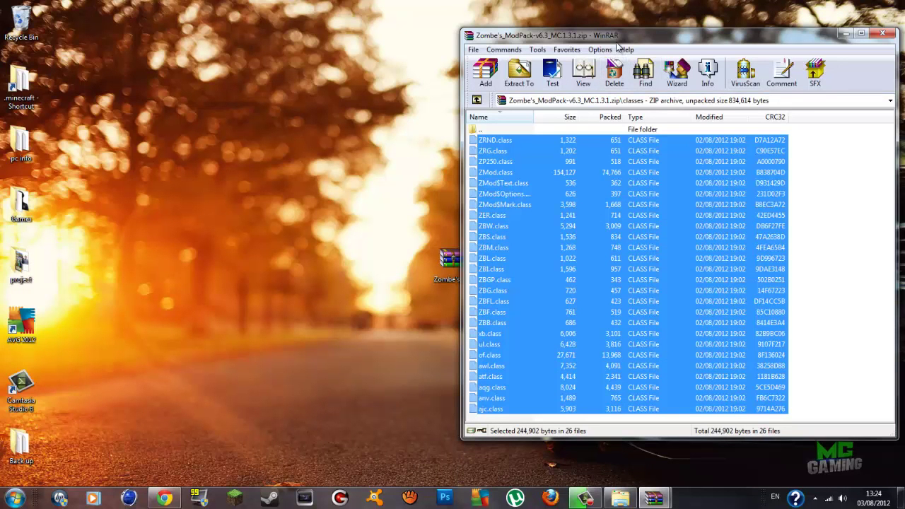
double_click(481, 132)
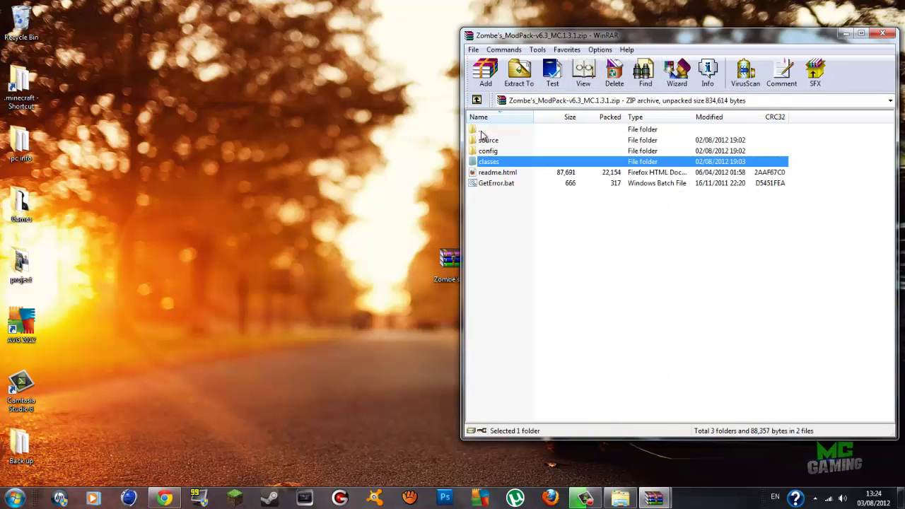
click(882, 33)
double_click(461, 265)
drag(336, 121, 594, 68)
click(394, 182)
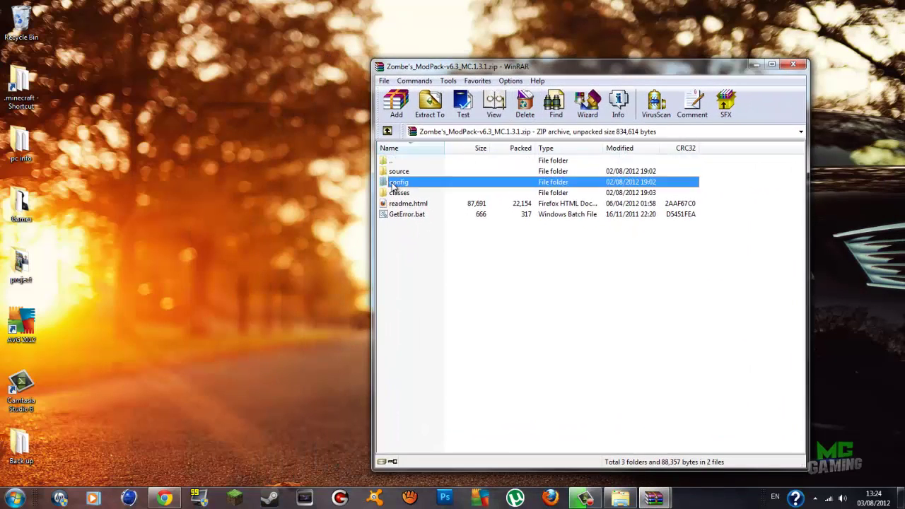
double_click(394, 183)
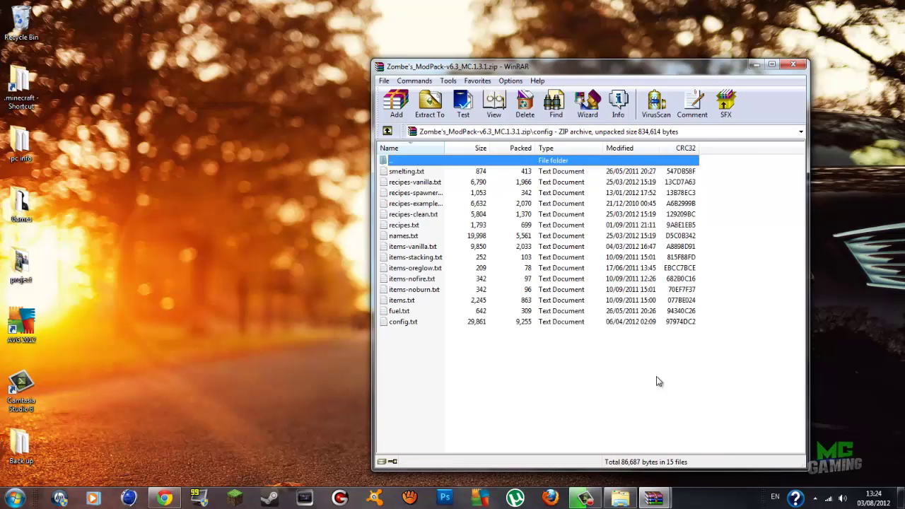
mouse_move(625, 376)
mouse_down()
mouse_move(519, 205)
mouse_move(464, 171)
mouse_move(533, 239)
mouse_move(619, 382)
mouse_up()
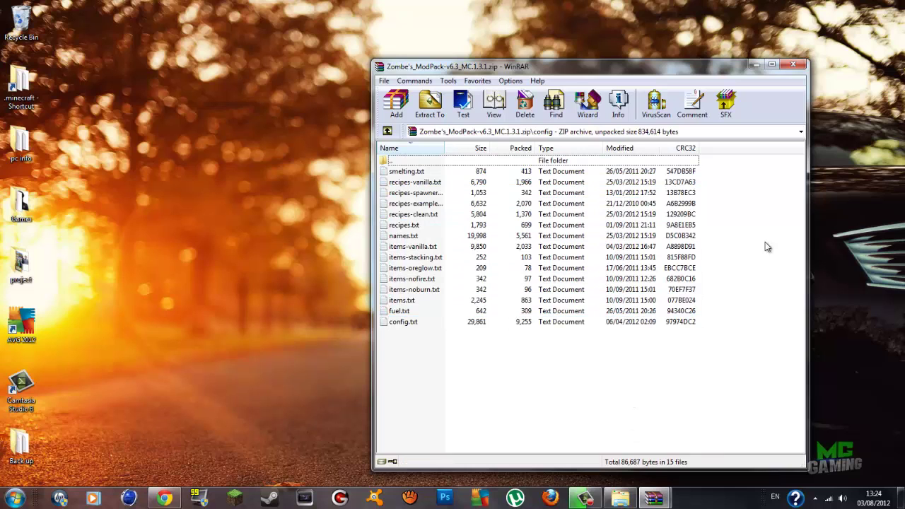
Step: Move the modpack window aside and close the minecraft.jar archive
drag(708, 67, 799, 37)
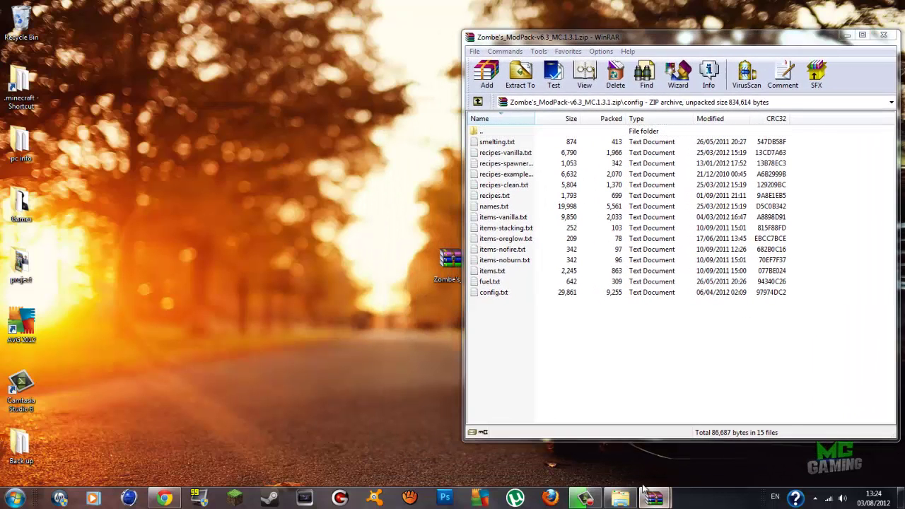
mouse_move(652, 499)
click(550, 406)
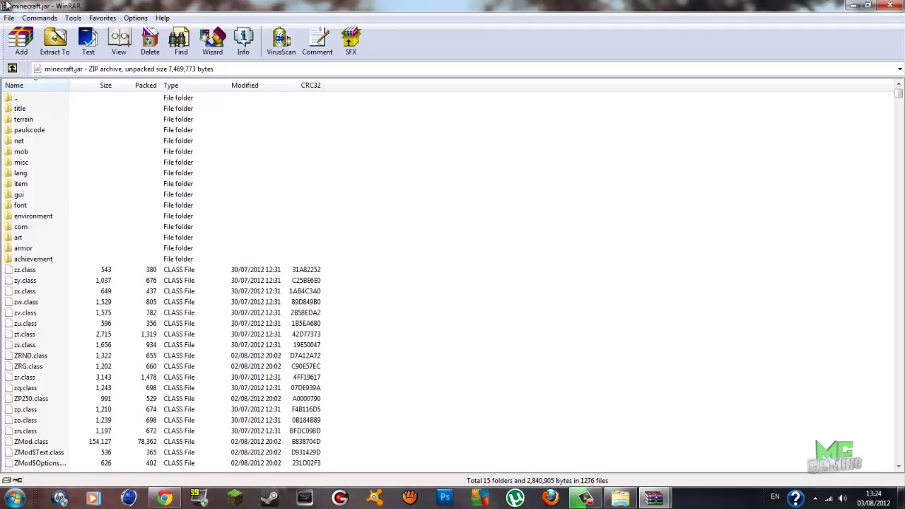
click(892, 5)
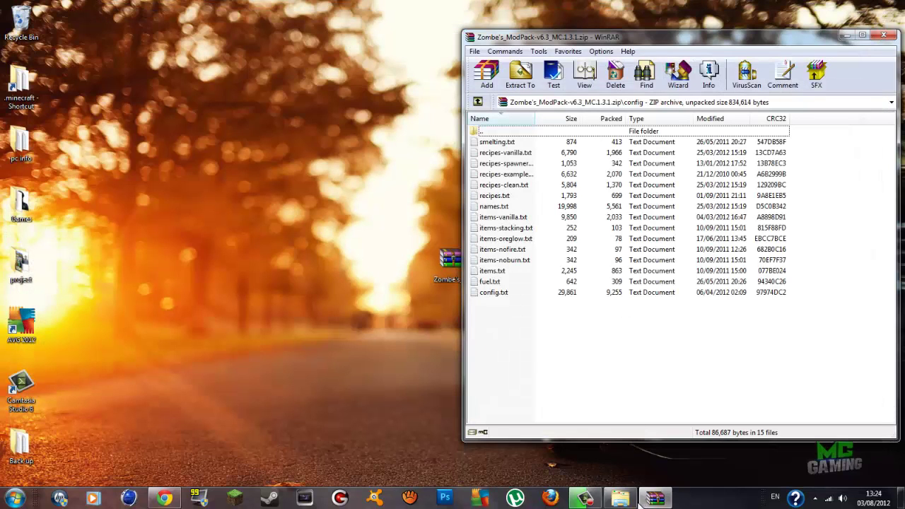
Step: Bring up the bin folder window, go back to .minecraft, and place it beside the modpack's config window
click(620, 499)
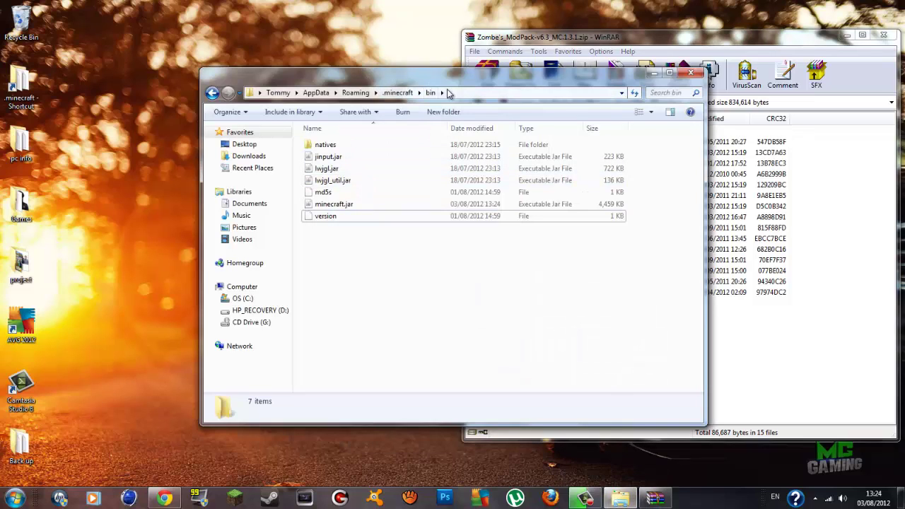
click(212, 94)
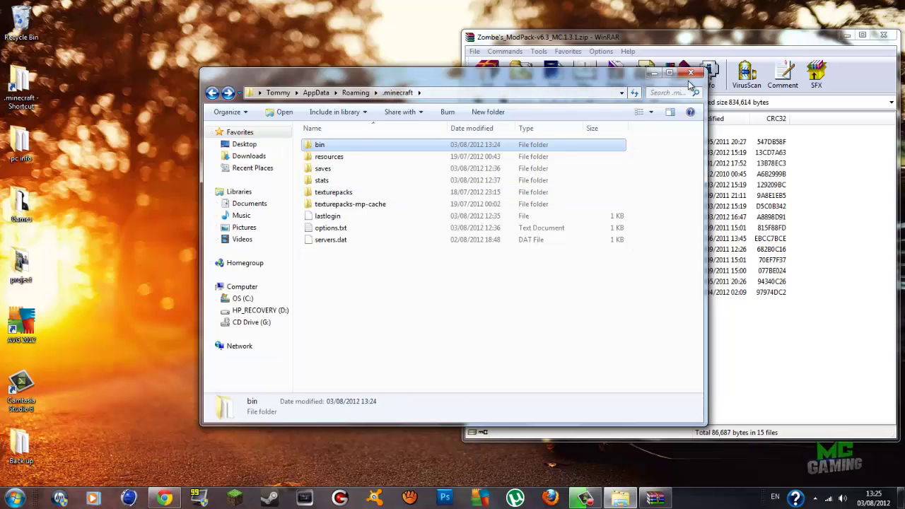
drag(582, 79, 490, 69)
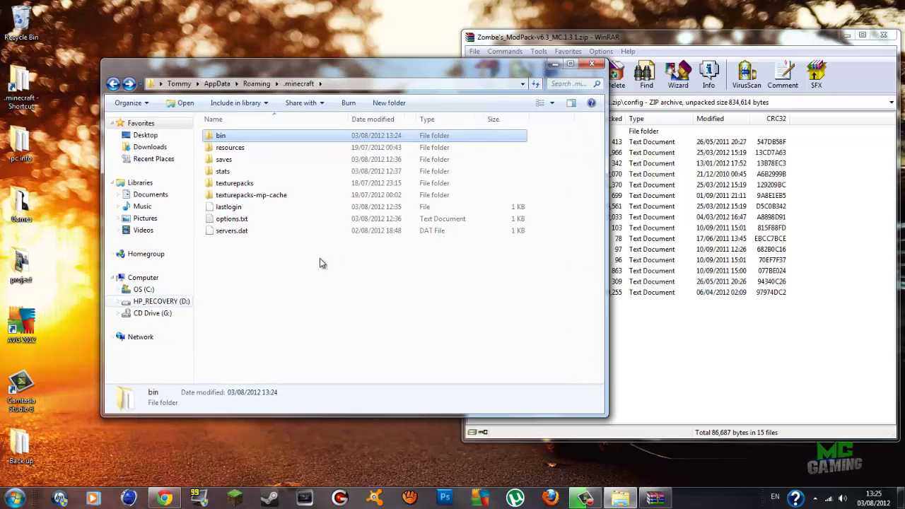
click(302, 84)
mouse_move(618, 39)
mouse_down()
mouse_move(645, 34)
mouse_move(617, 31)
mouse_up()
drag(302, 68, 227, 63)
click(633, 372)
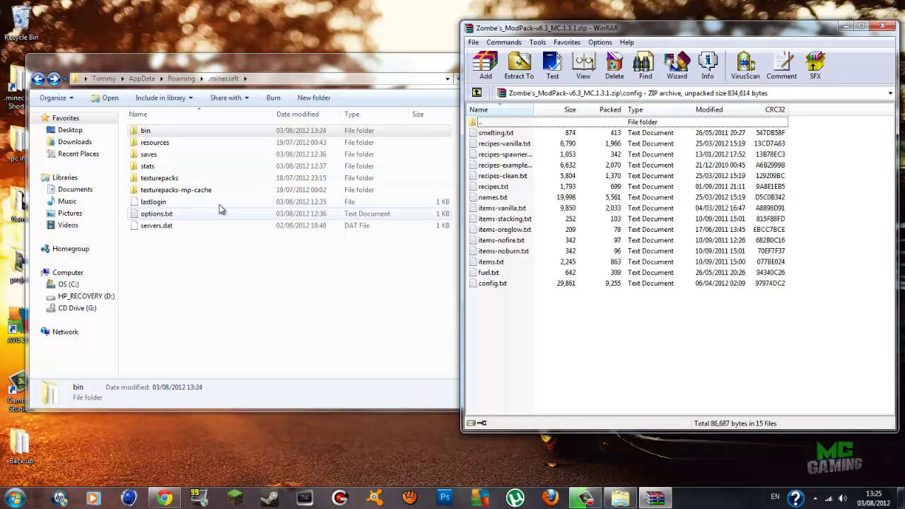
Step: Create a new folder named mods inside the .minecraft folder
click(207, 301)
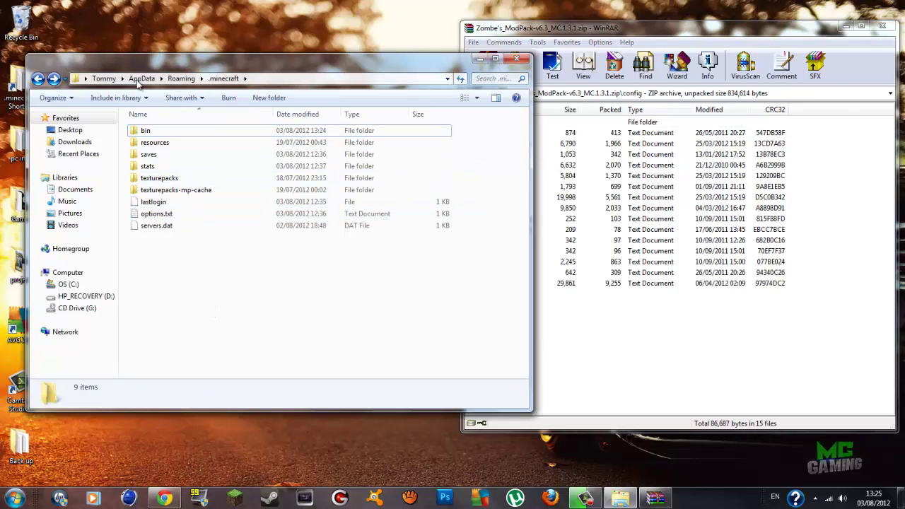
right_click(216, 246)
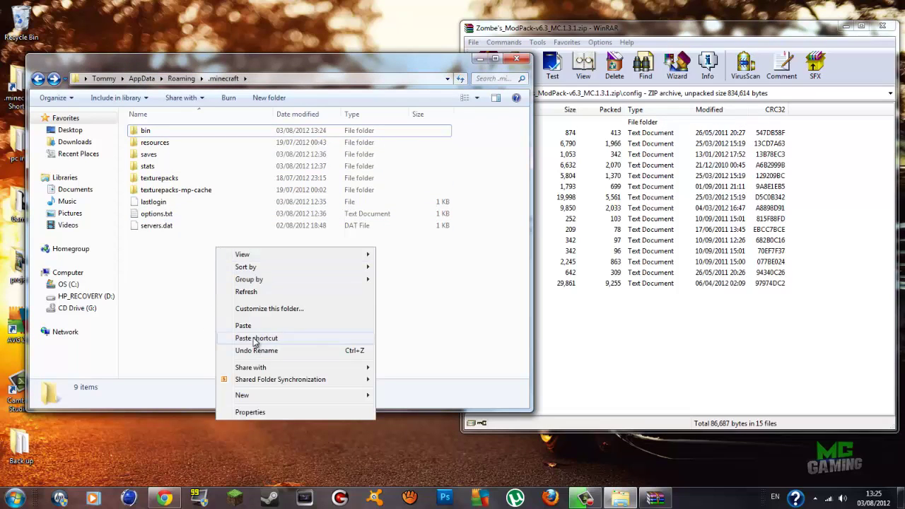
mouse_move(249, 398)
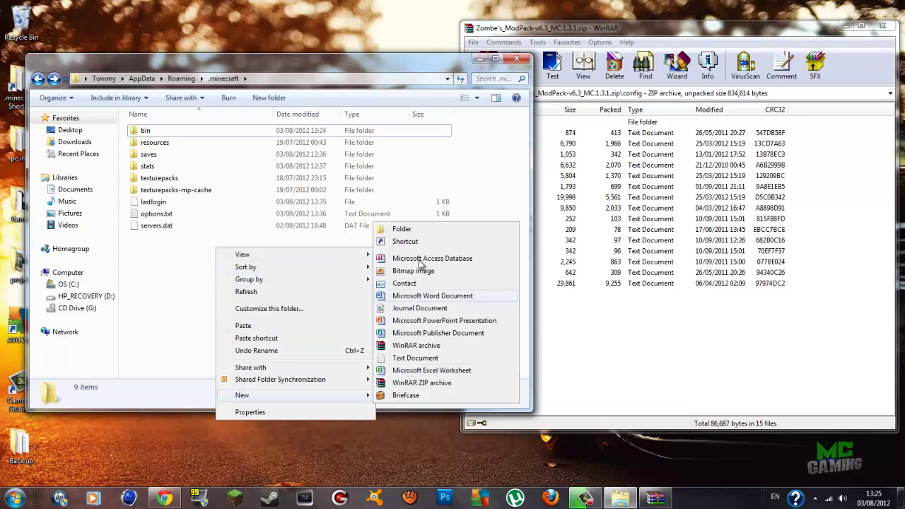
click(414, 229)
key(BackSpace)
text(mods)
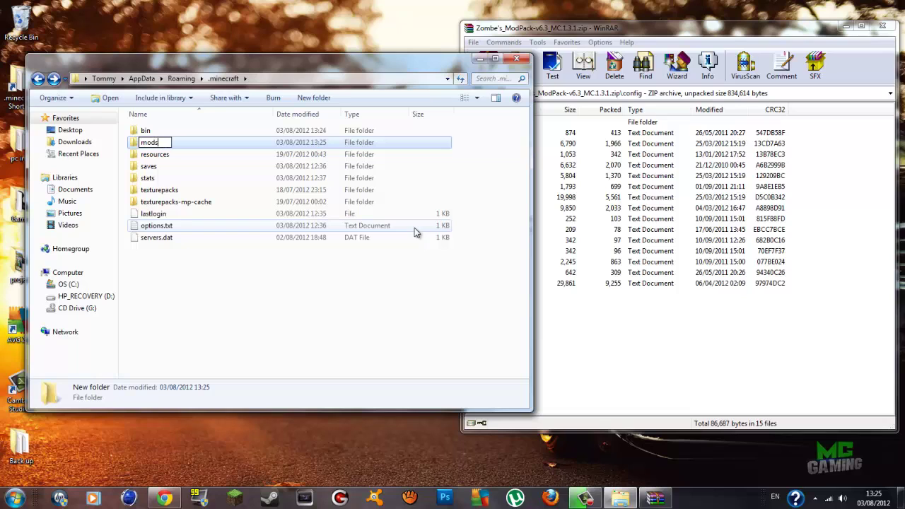
key(Return)
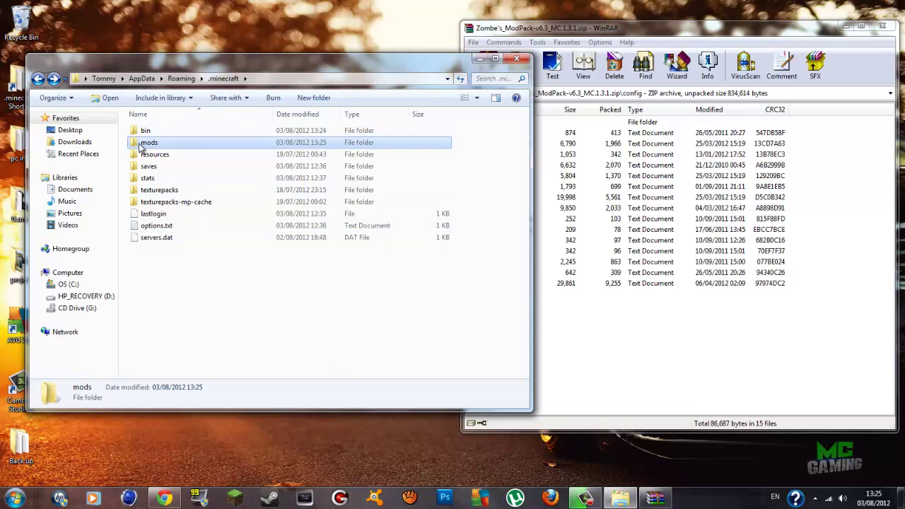
Step: Go into the mods folder and create a new folder named zombe in it
double_click(140, 146)
right_click(293, 227)
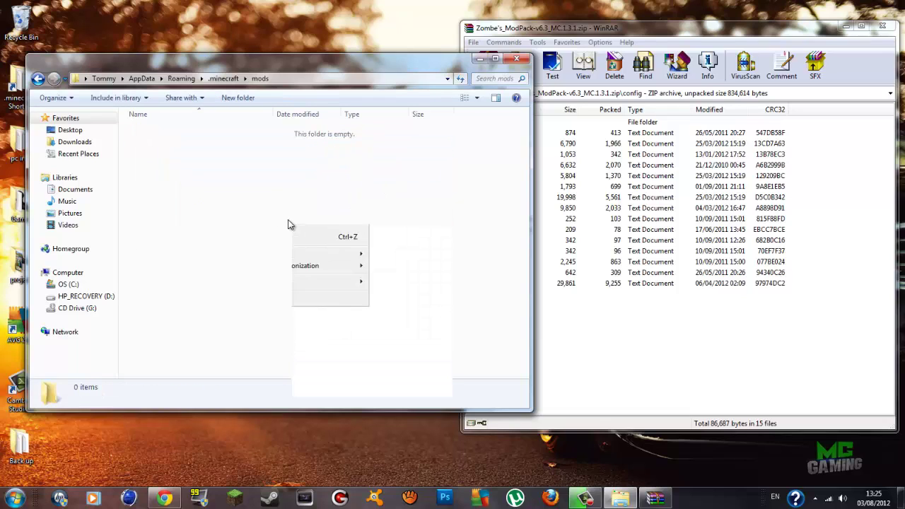
mouse_move(357, 375)
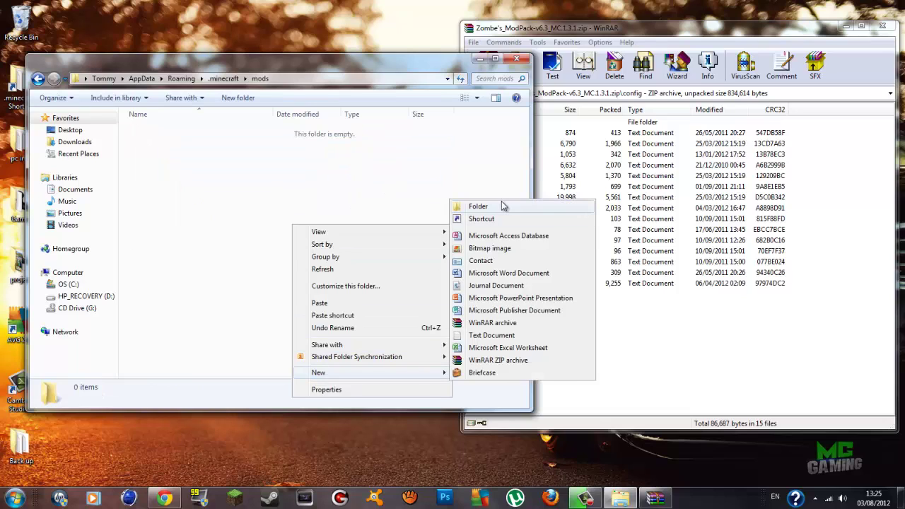
click(503, 203)
key(BackSpace)
text(zombe)
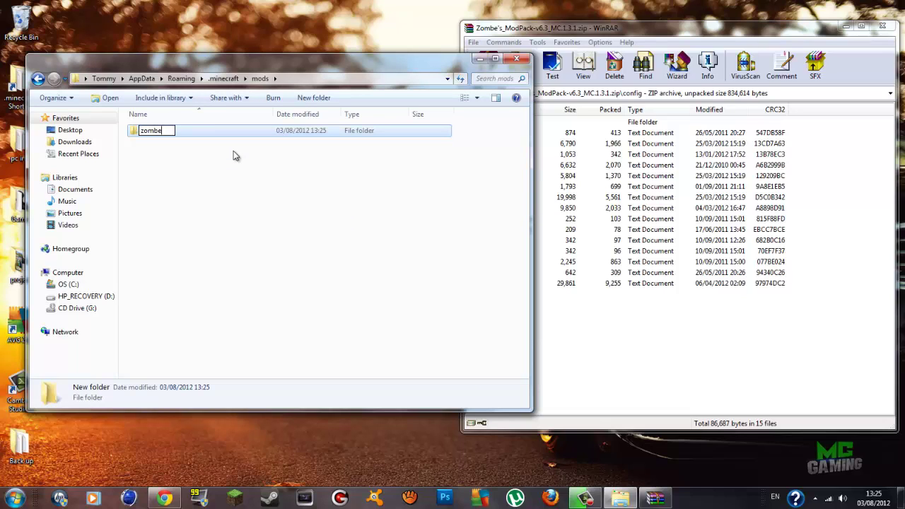
drag(563, 31, 566, 28)
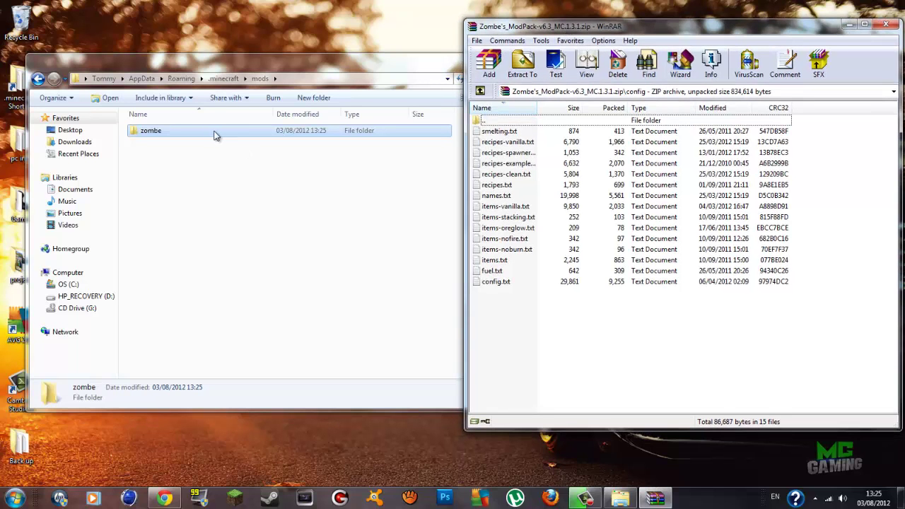
Step: Open the zombe folder and copy all the text files from the modpack archive's config folder into it
double_click(323, 131)
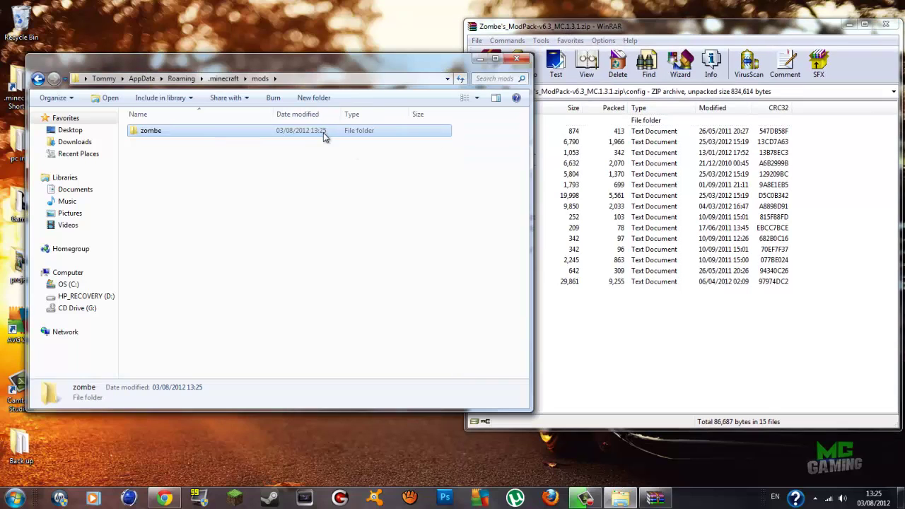
drag(699, 334, 515, 127)
drag(538, 31, 517, 23)
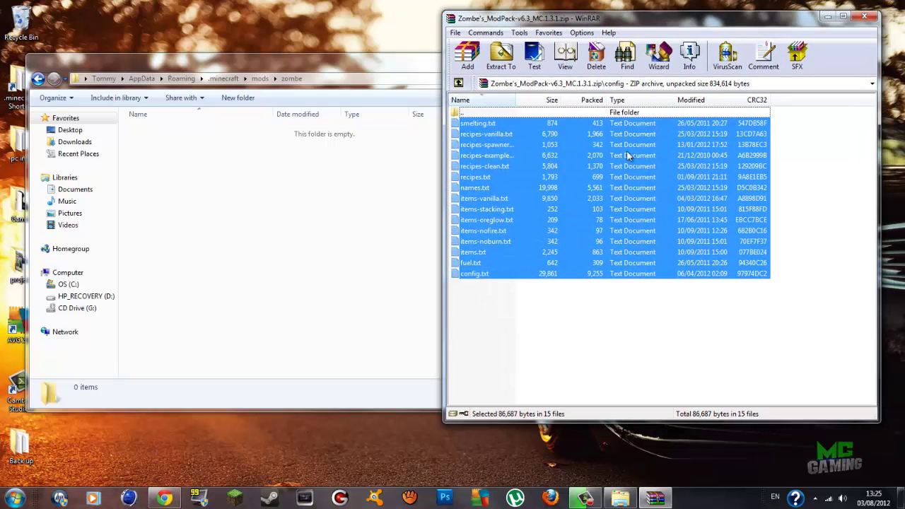
drag(673, 216, 280, 219)
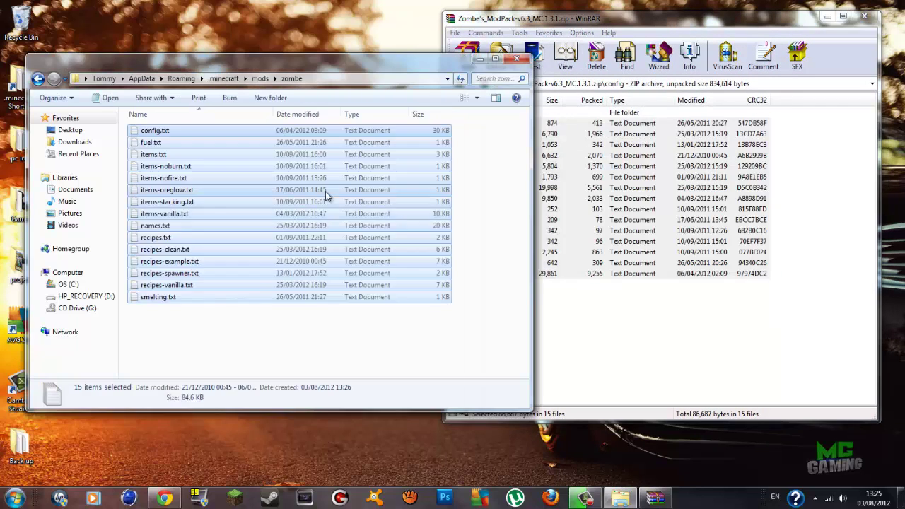
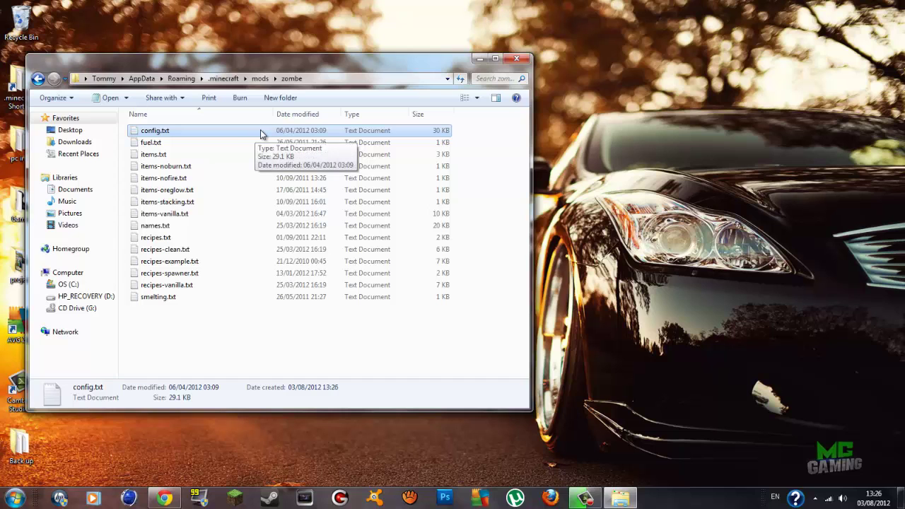
Step: Open config.txt from the zombe folder in a maximized Notepad window and go to its fly mod section
double_click(260, 132)
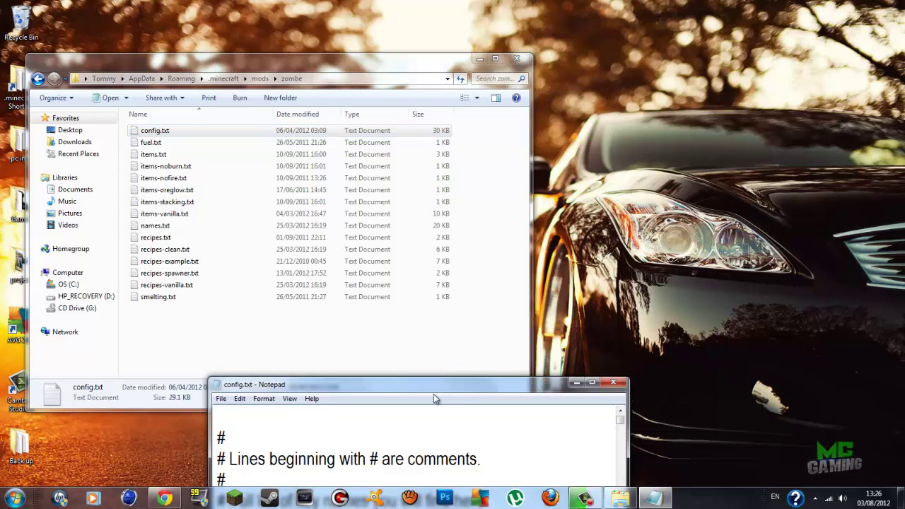
drag(431, 390, 364, 93)
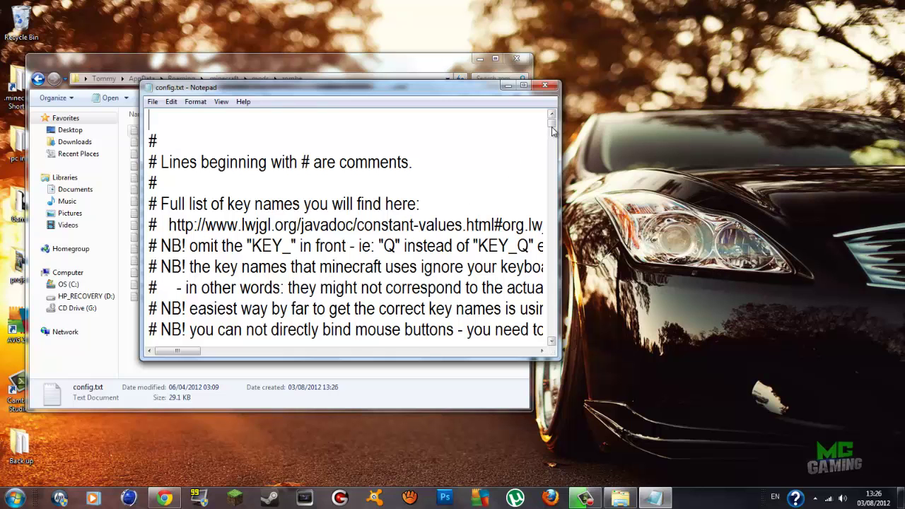
drag(553, 126, 541, 152)
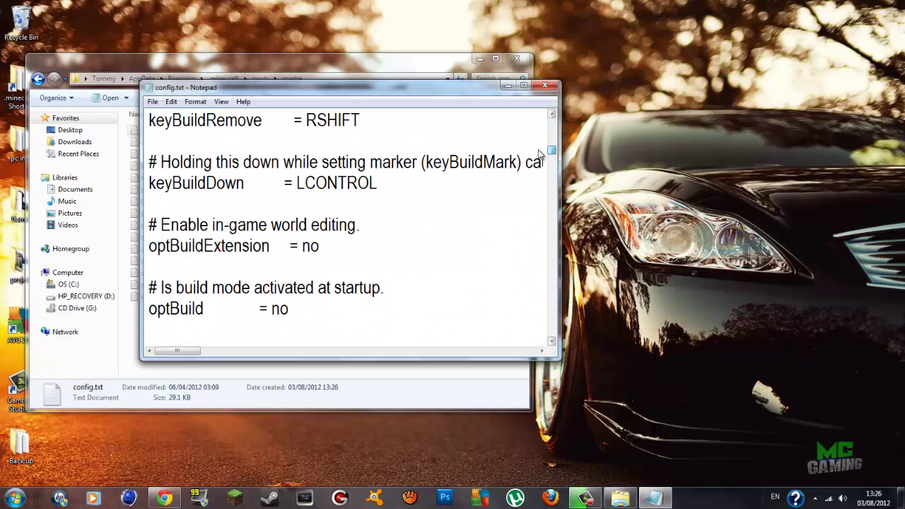
click(523, 85)
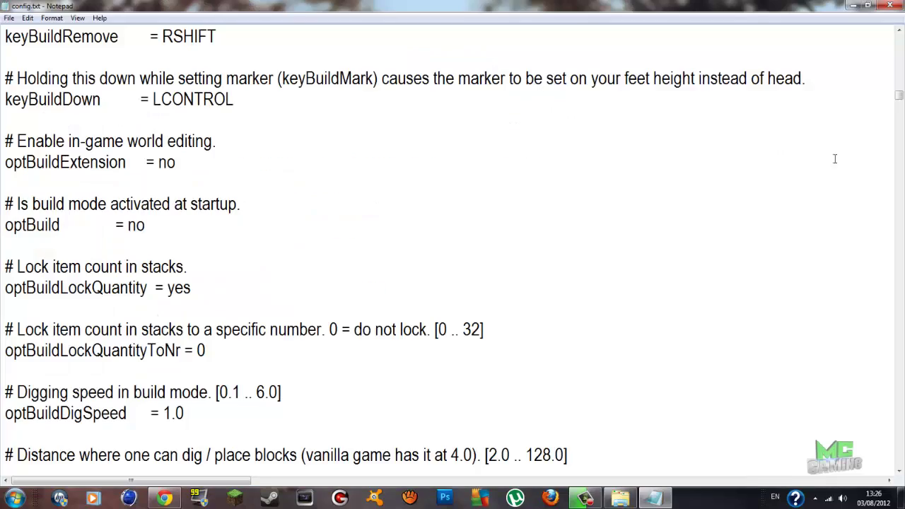
click(901, 97)
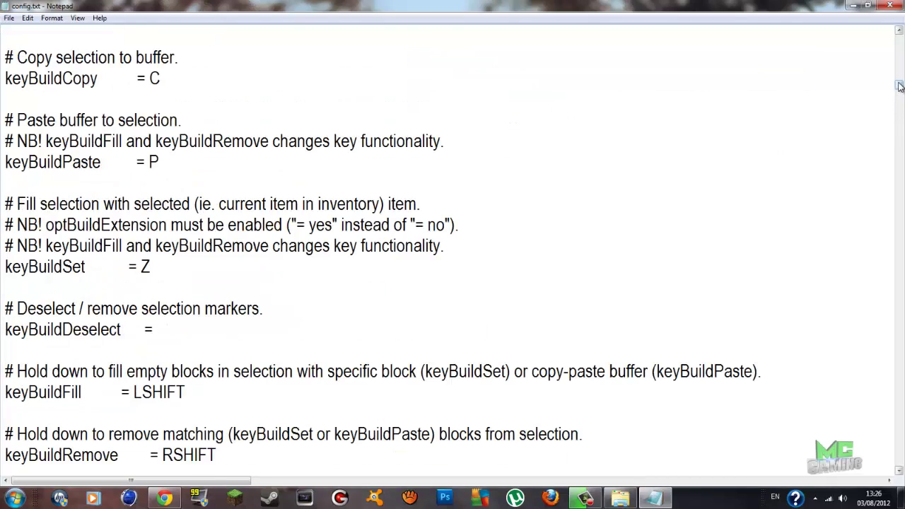
drag(900, 89, 881, 131)
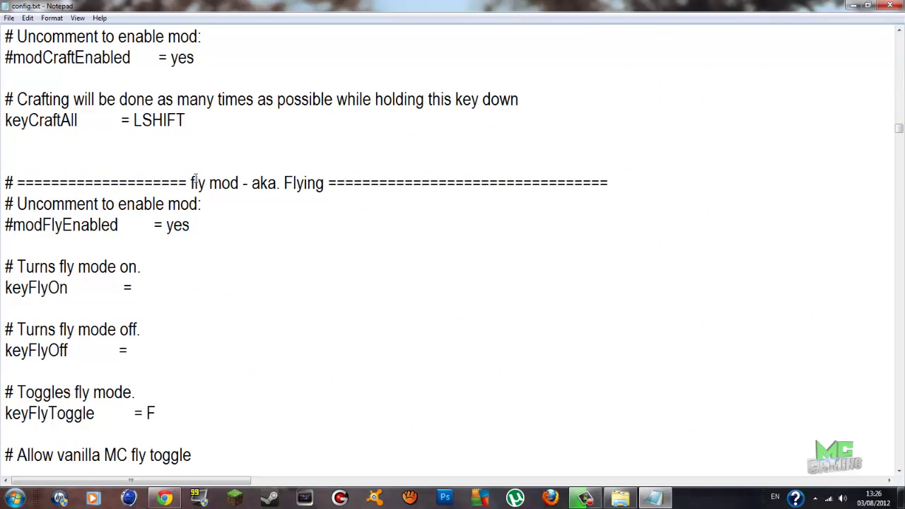
Step: Enable the fly mod by removing the # in front of the modFlyEnabled line
mouse_move(195, 181)
mouse_down()
mouse_move(325, 182)
mouse_move(200, 182)
mouse_up()
click(325, 184)
click(396, 199)
click(358, 215)
drag(191, 225, 166, 225)
click(210, 224)
drag(14, 224, 4, 222)
key(Delete)
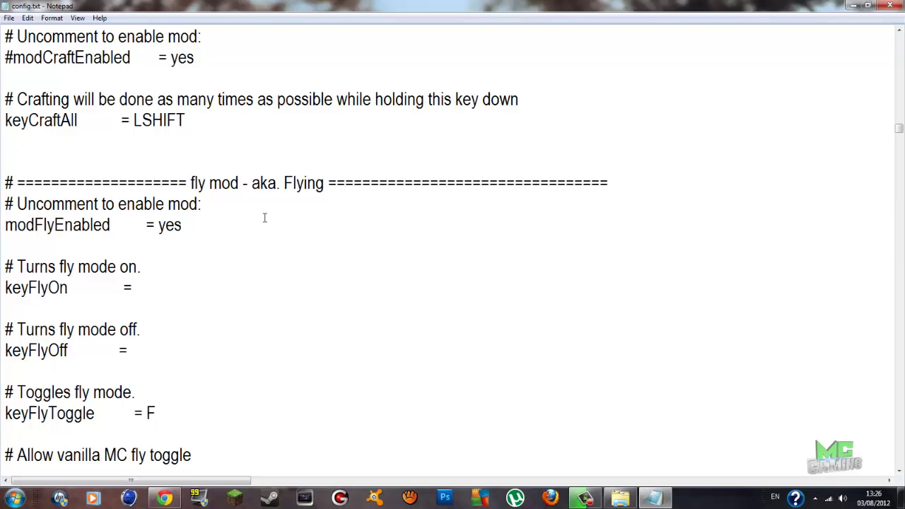
Step: Enable the craft mod by removing the # in front of the modCraftEnabled line
scroll(311, 237, up, 2)
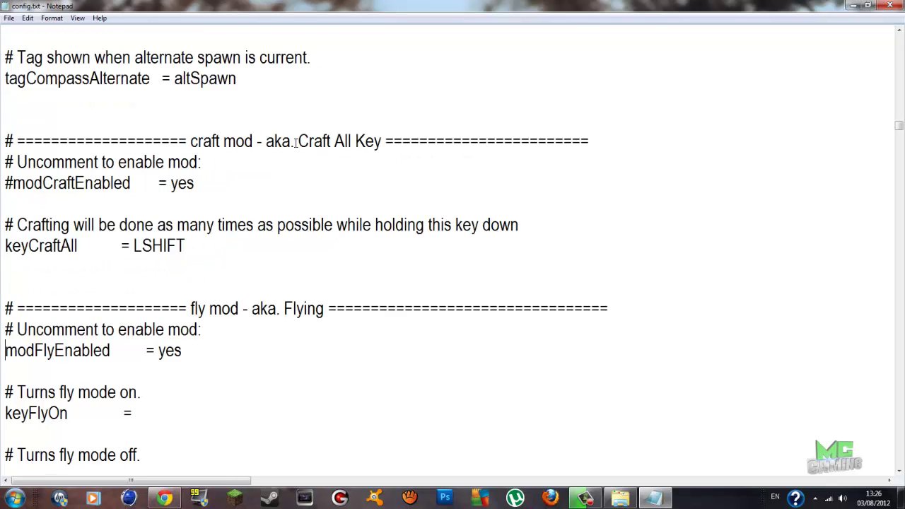
click(14, 183)
key(BackSpace)
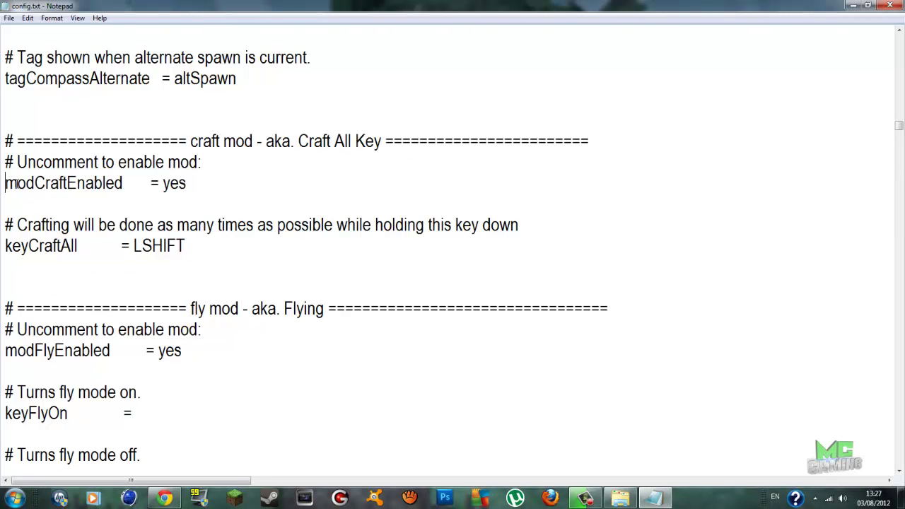
Step: Examine the fly mod's key bindings and options, such as the toggle, up, down, speed and run settings
scroll(211, 202, down, 4)
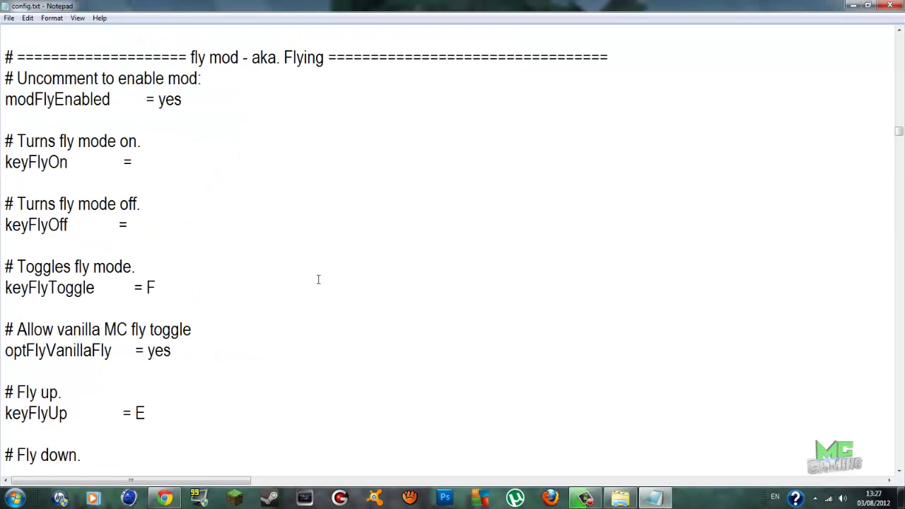
scroll(425, 243, up, 8)
scroll(319, 263, down, 6)
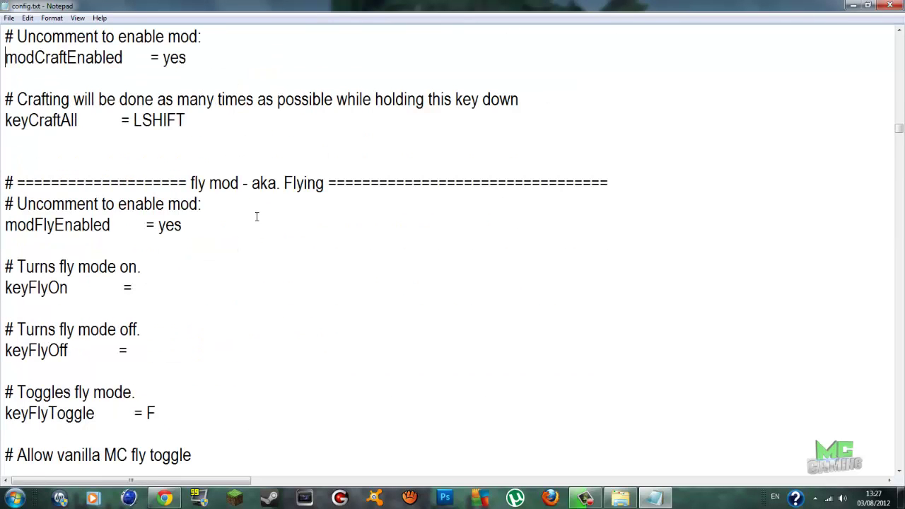
click(4, 224)
scroll(174, 225, down, 2)
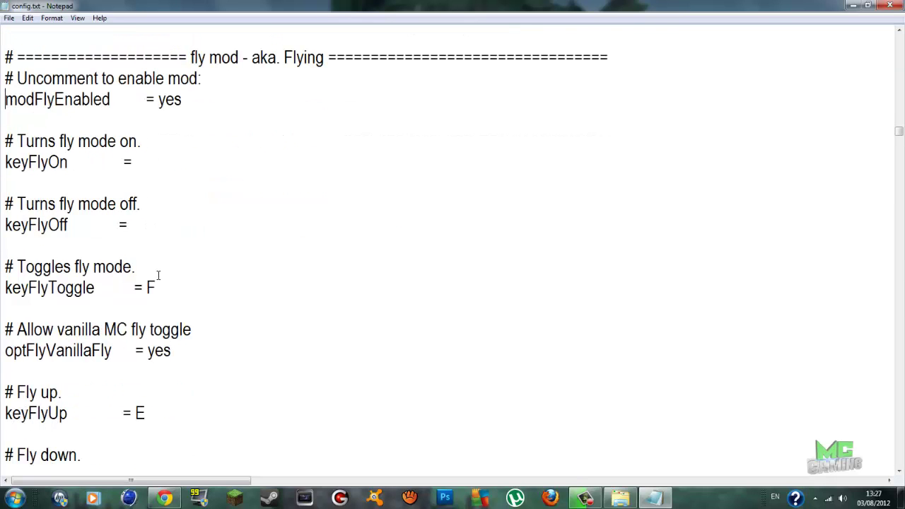
scroll(106, 258, down, 3)
scroll(247, 297, down, 2)
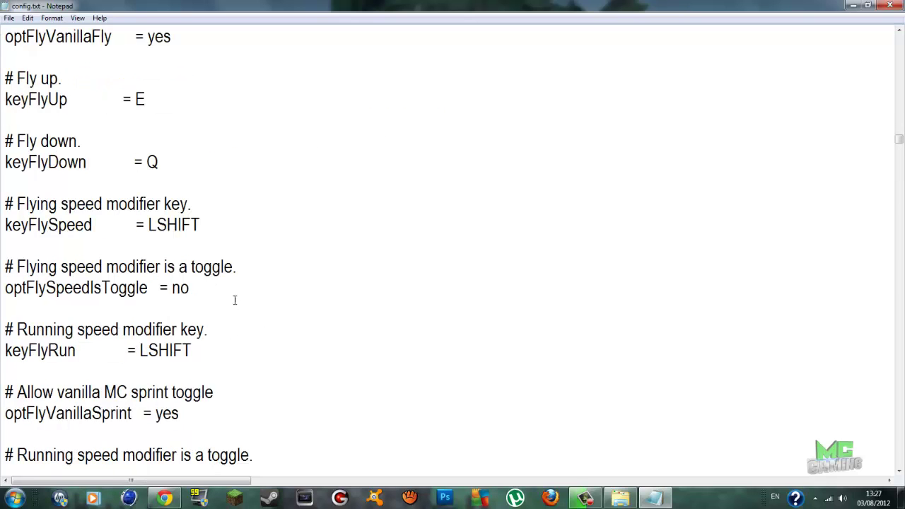
scroll(260, 290, up, 1)
scroll(206, 323, down, 6)
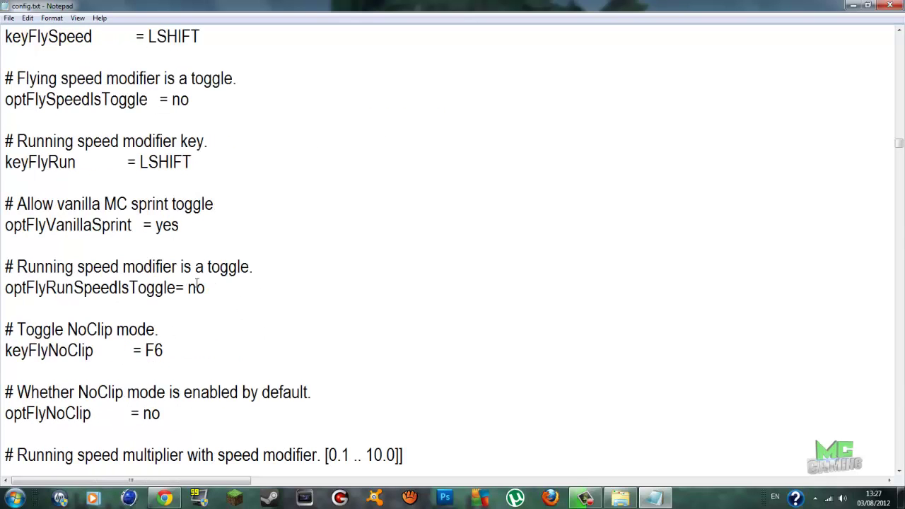
scroll(565, 347, up, 3)
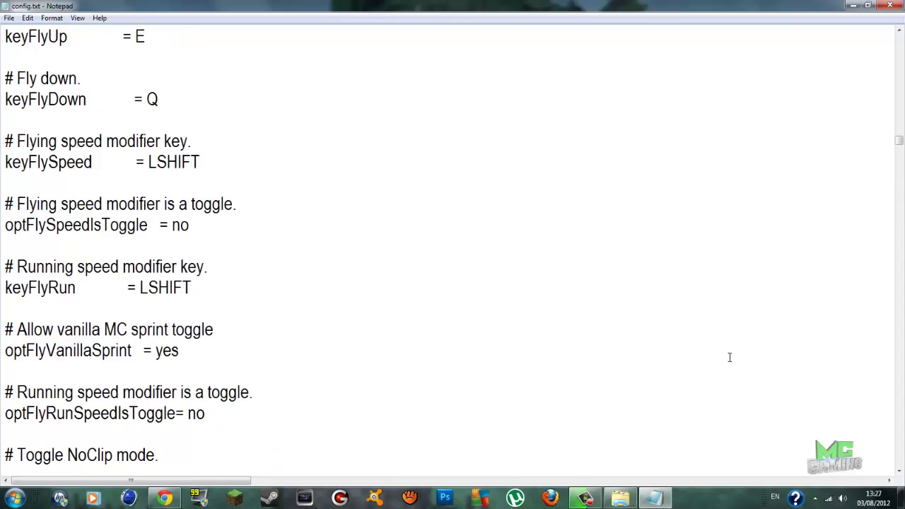
Step: Save config.txt from the top of the file, then close it and the zombe folder window
click(900, 39)
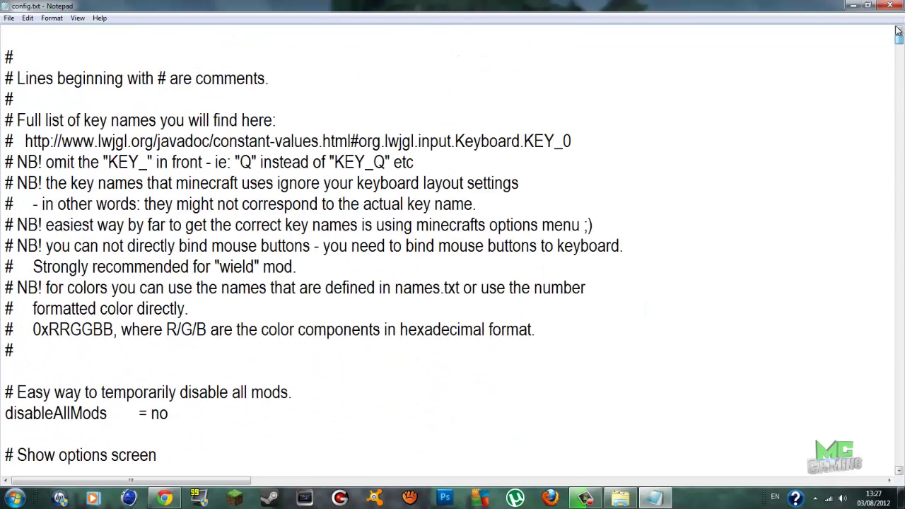
click(7, 18)
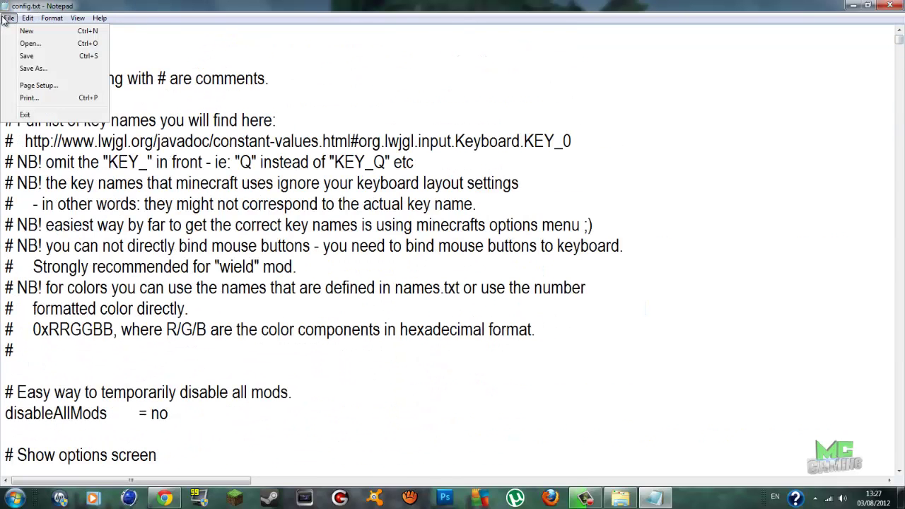
click(22, 57)
click(889, 6)
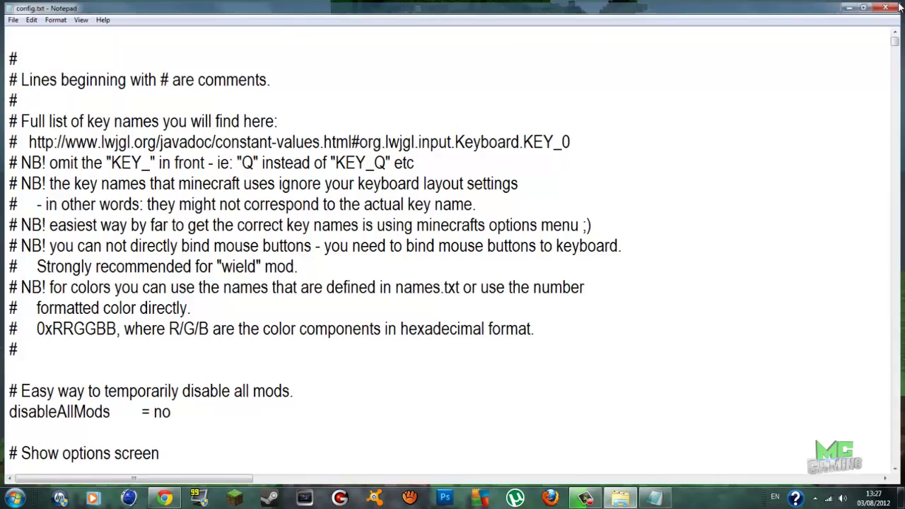
click(523, 60)
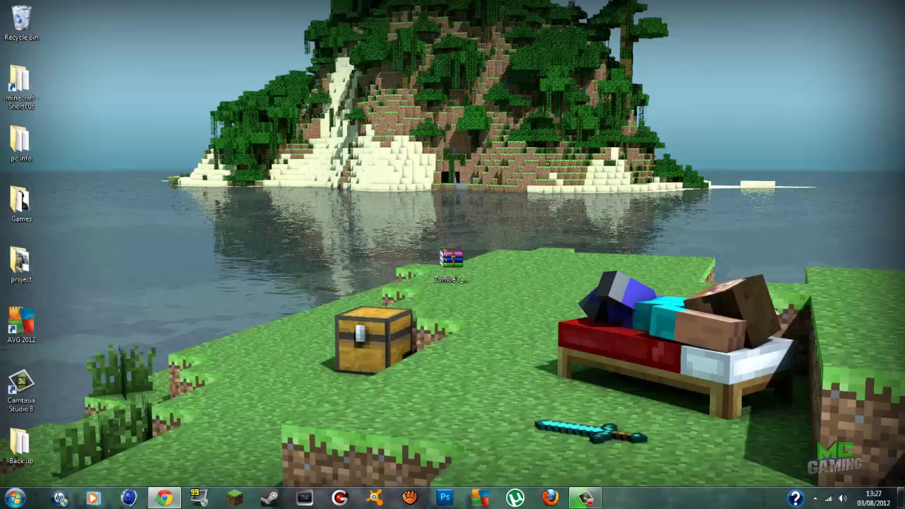
Step: Launch Minecraft, logging in with the account password, and open the singleplayer world selection
click(234, 489)
click(487, 259)
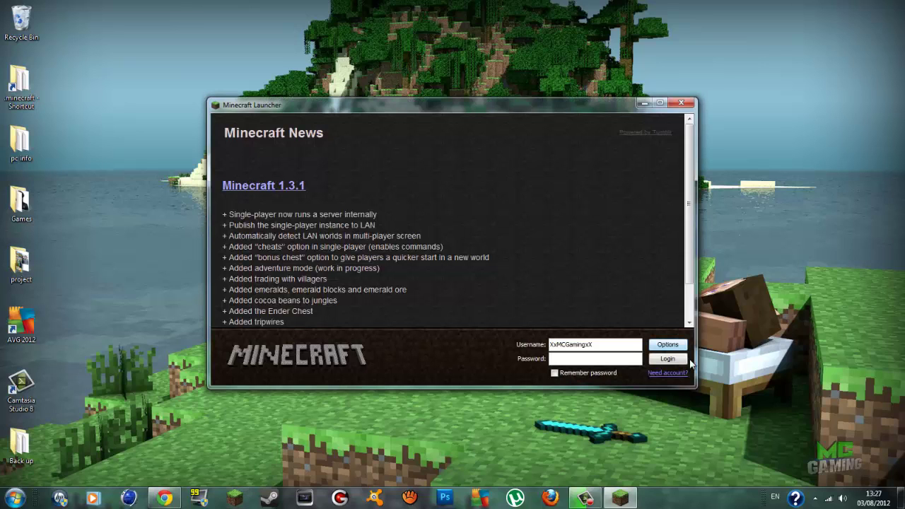
click(559, 361)
text(•••••••)
key(Return)
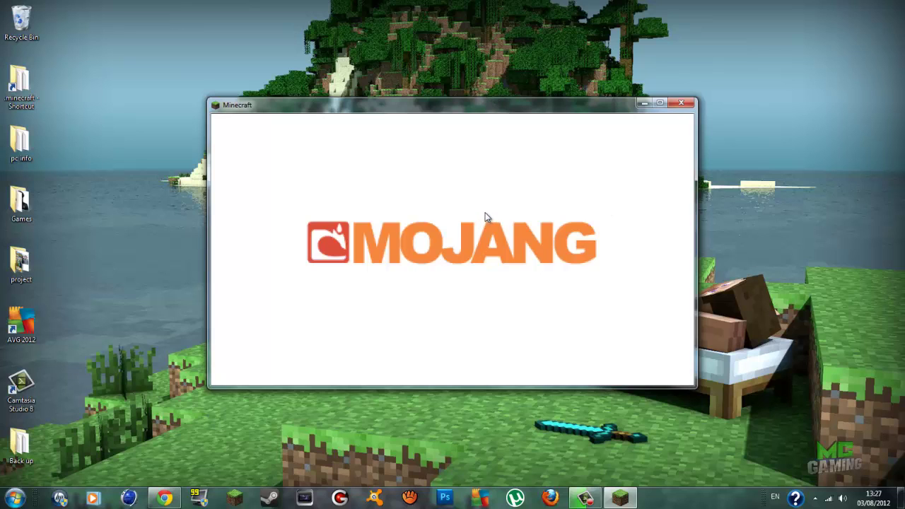
click(485, 244)
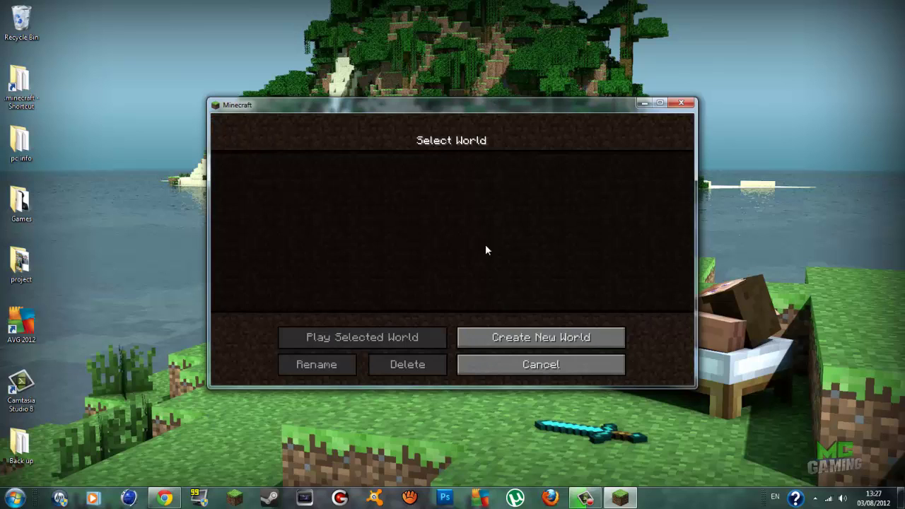
Step: Create a new singleplayer world and swim up to the water's surface
click(503, 348)
click(366, 369)
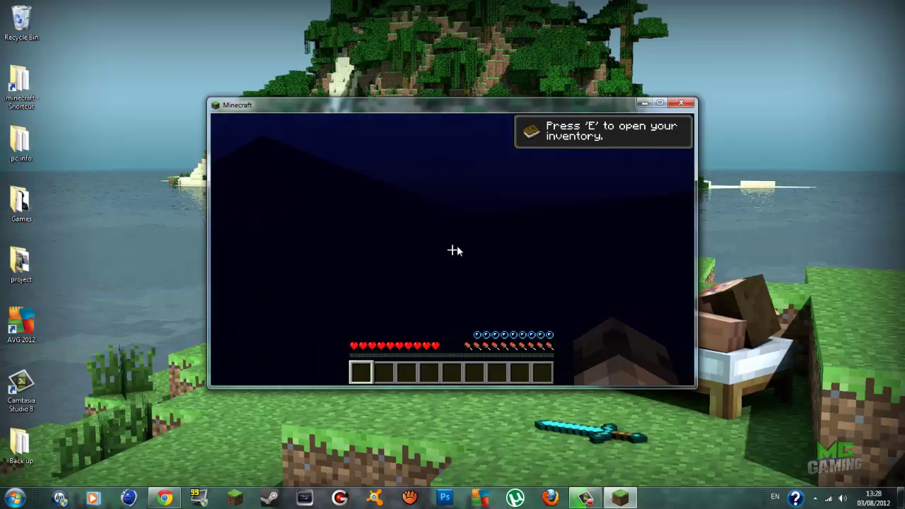
key(e)
key(e)
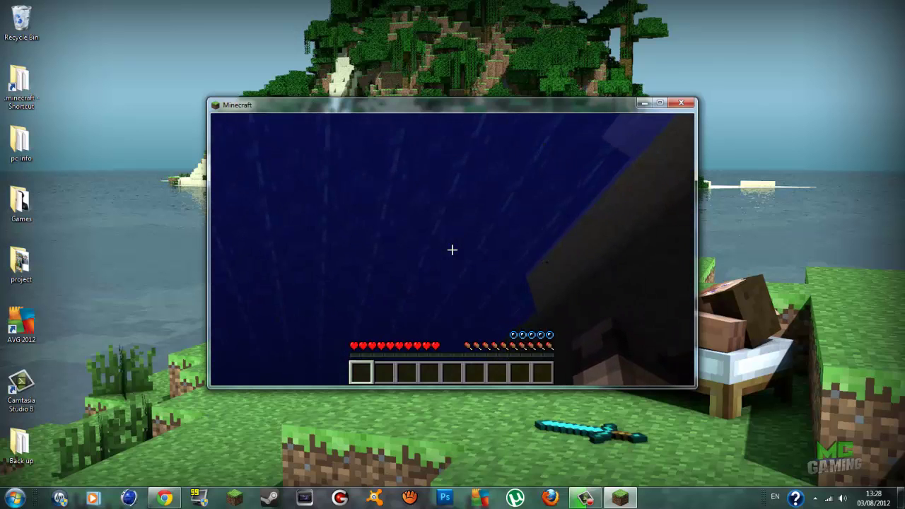
key(space)
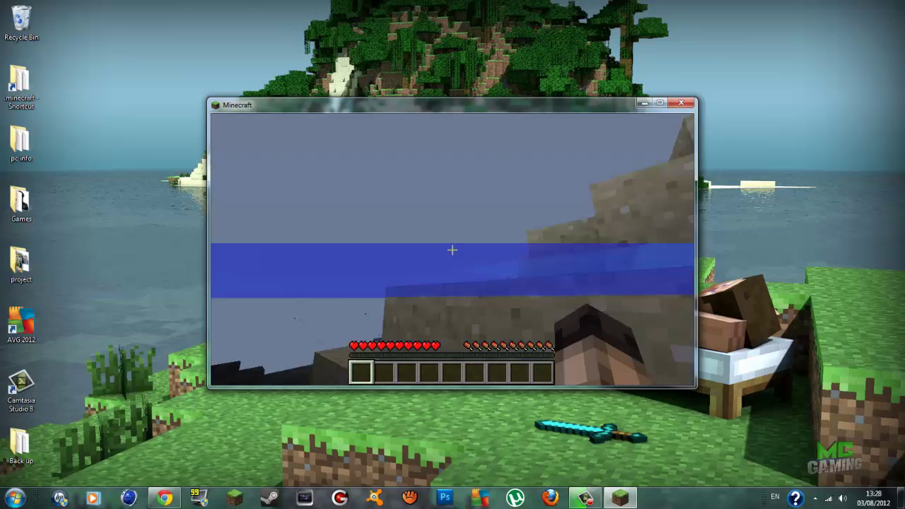
Step: Turn on the fly mod and fly low over the water to the sandy shore
key(f)
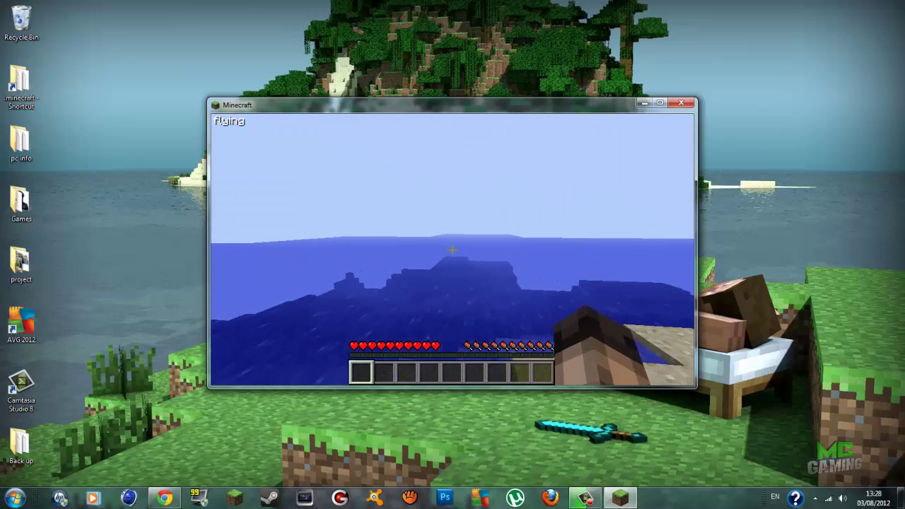
key(w)
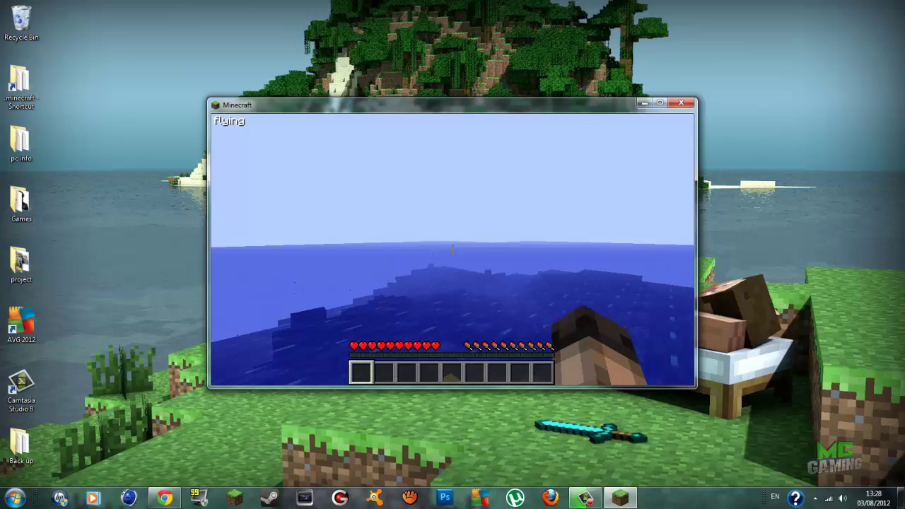
key(w)
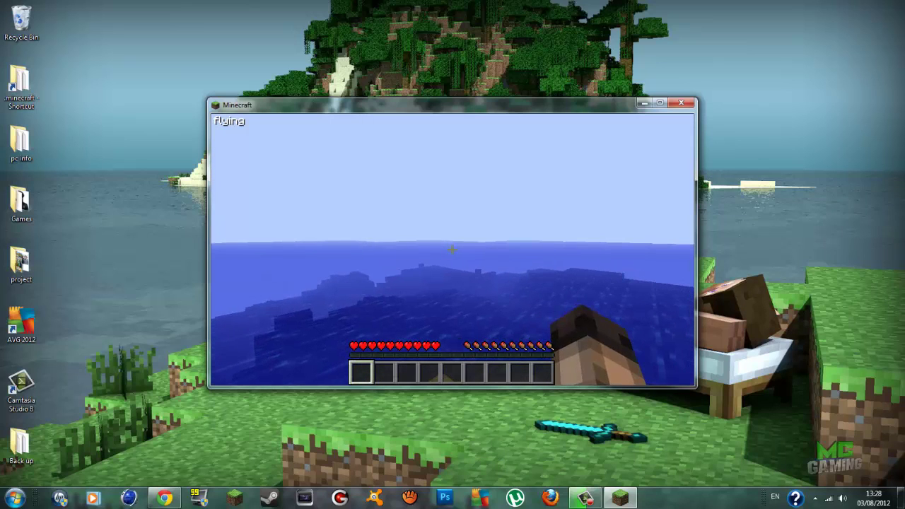
key(w)
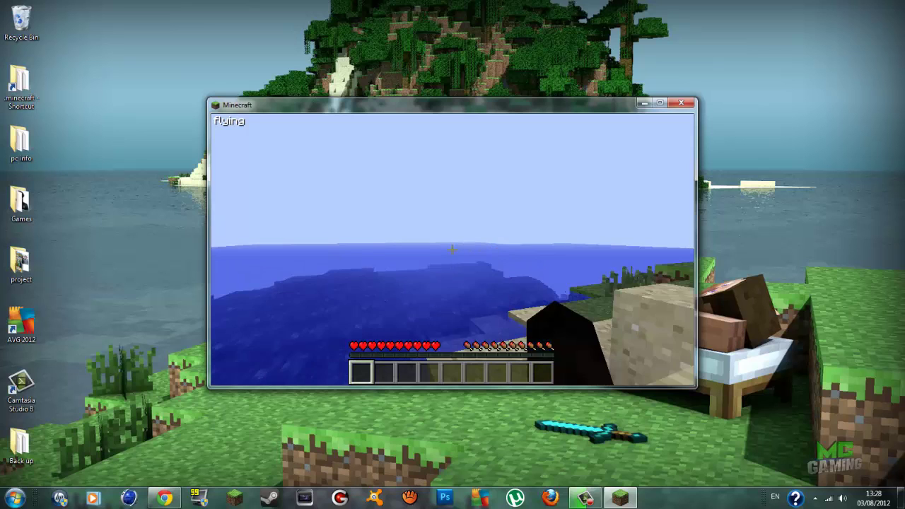
key(w)
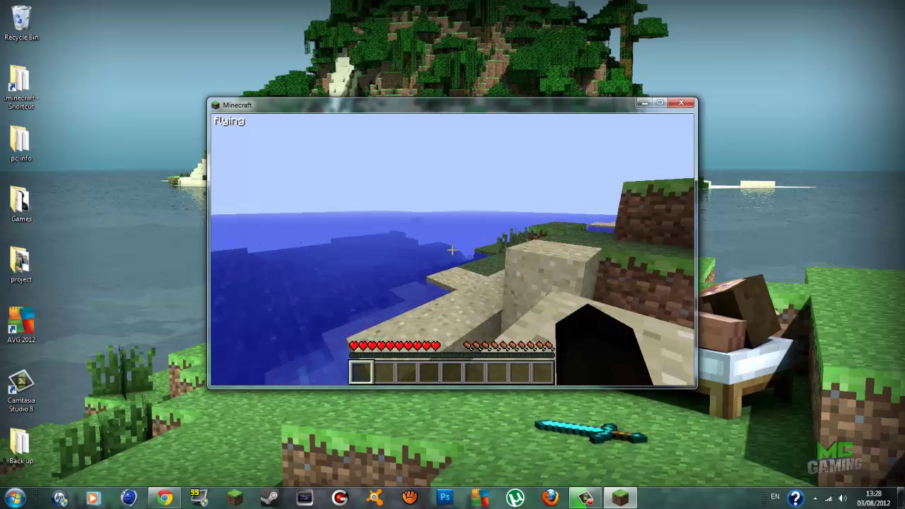
Step: Check the player inventory while airborne and fly along the shore to the grassy part of the island
key(e)
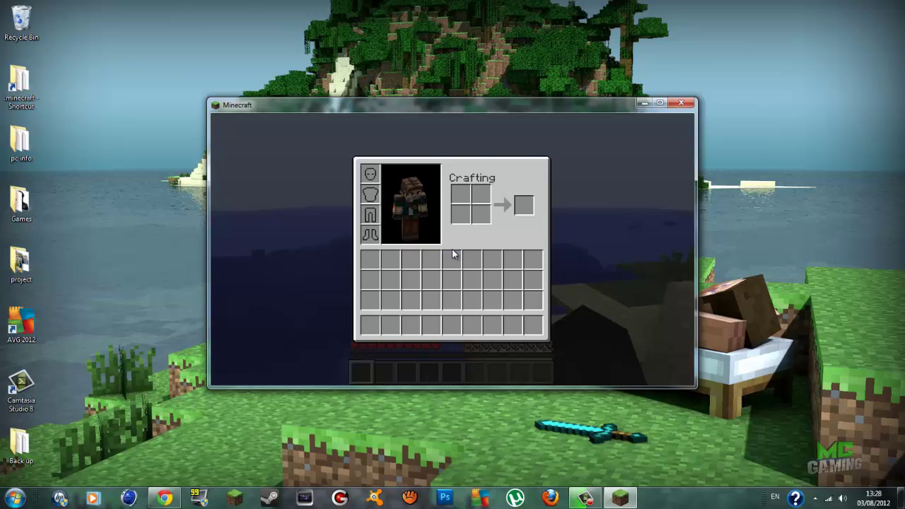
key(e)
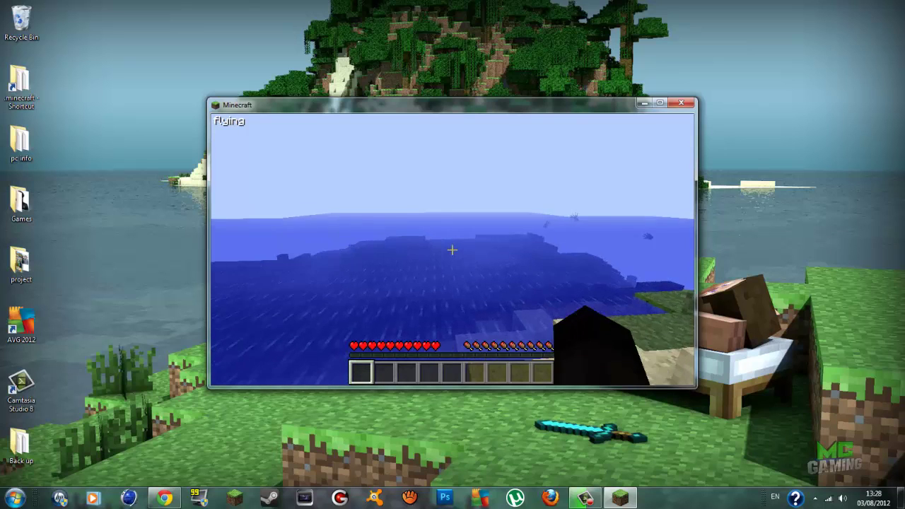
mouse_move(452, 250)
key(w)
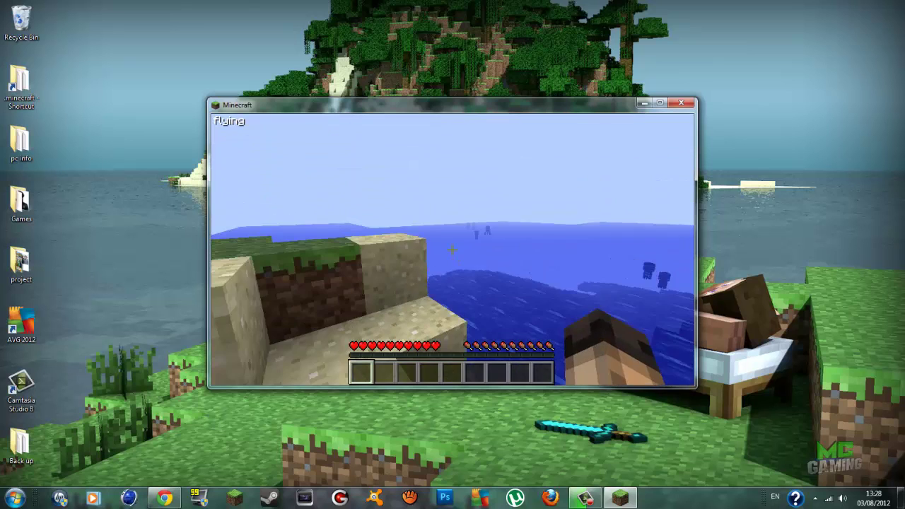
key(e)
key(e)
key(w)
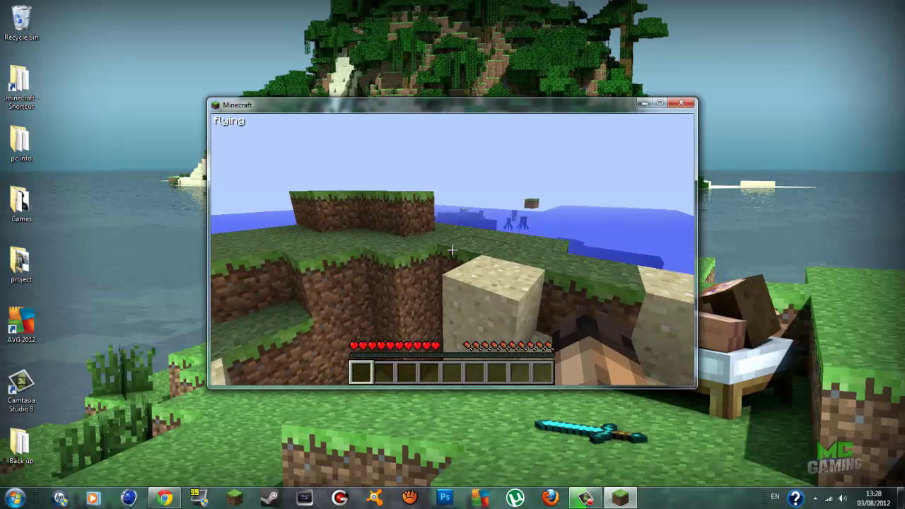
Step: Turn off flying and climb on foot from the sand across the island's grass blocks
key(space)
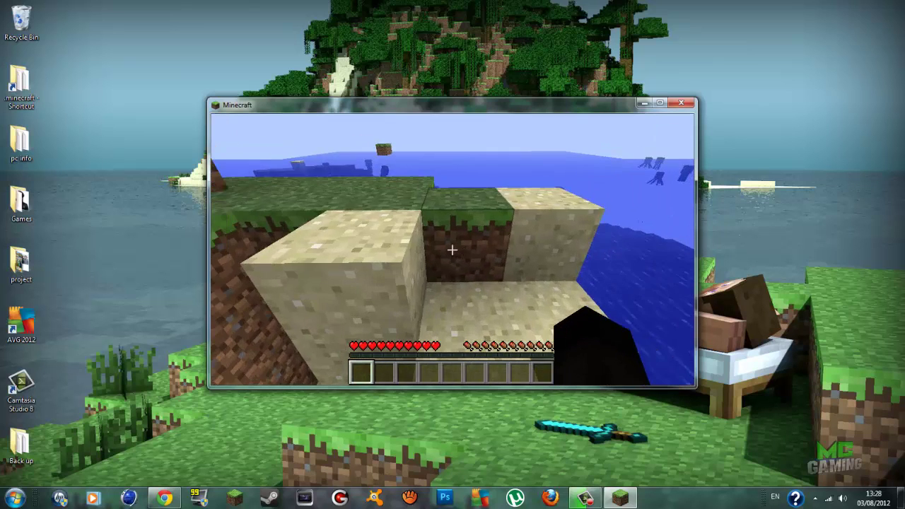
key(w)
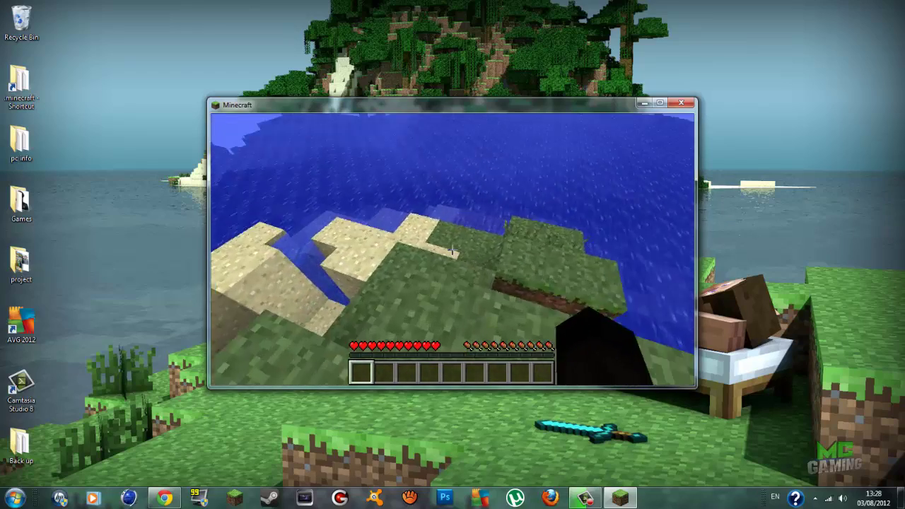
key(w)
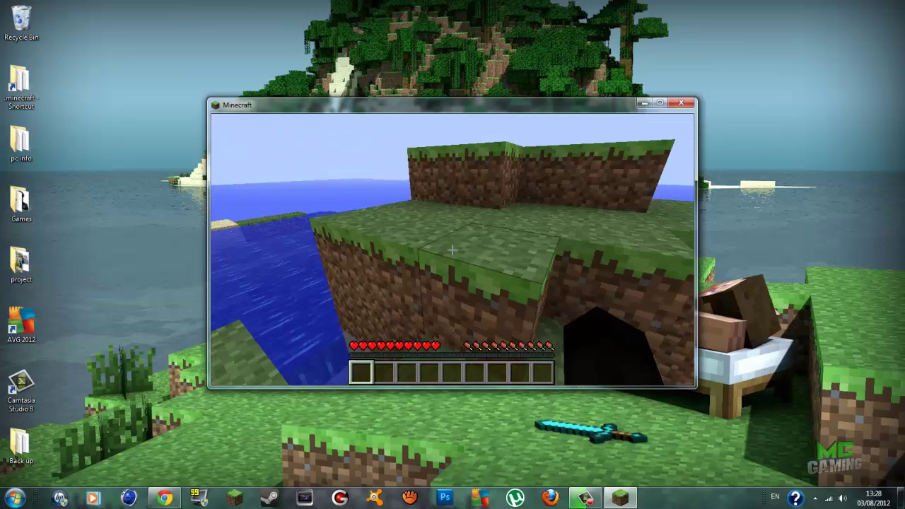